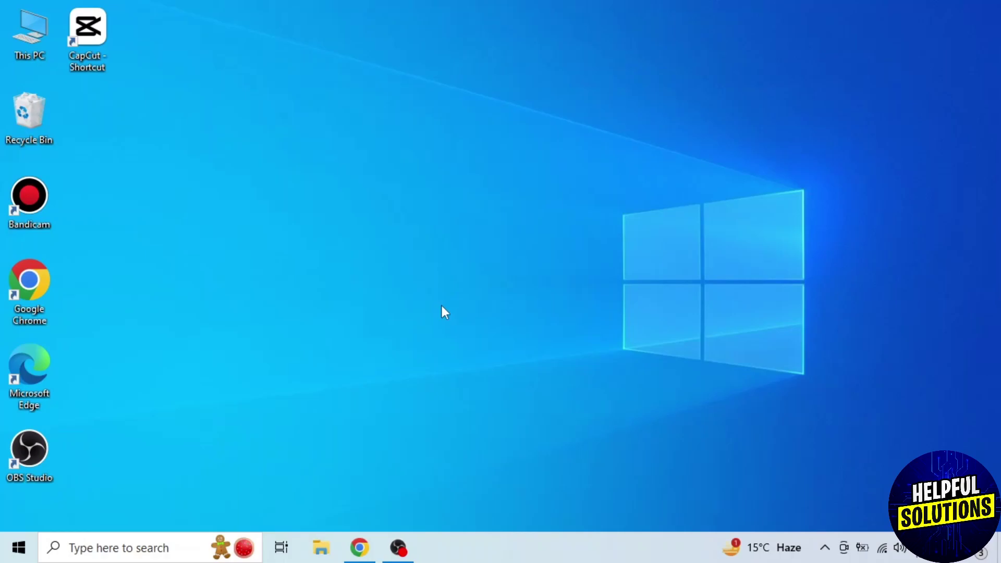
Launch Chrome, visit slides.google.com and create a presentation from the Flash cards template.
left_click(359, 548)
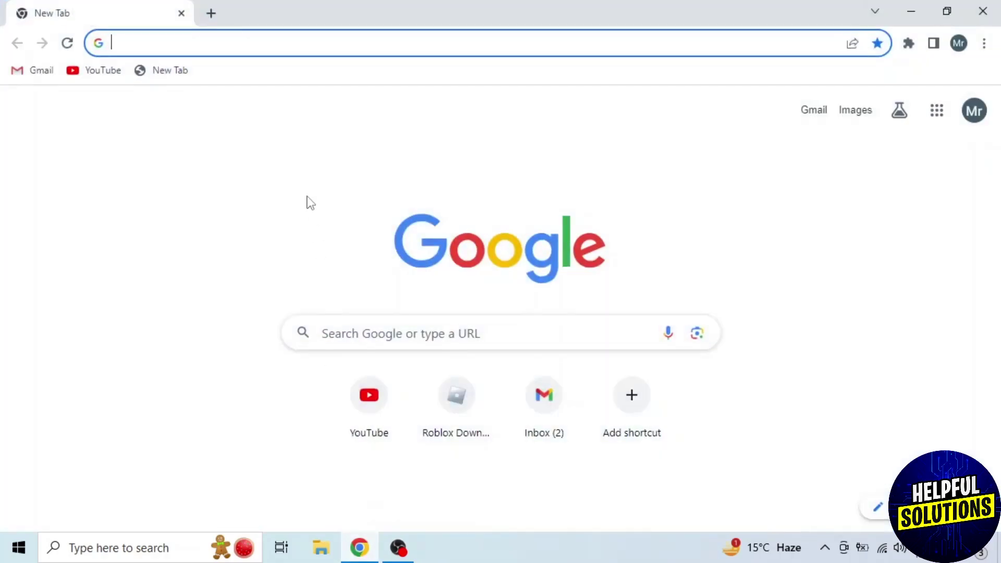
left_click(277, 44)
type("slides.google.co")
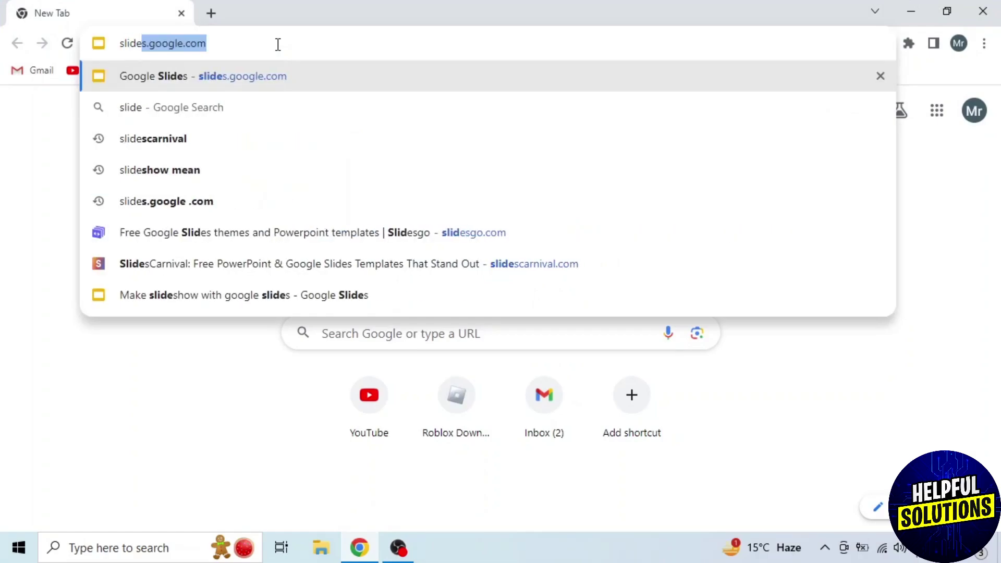
key("Return")
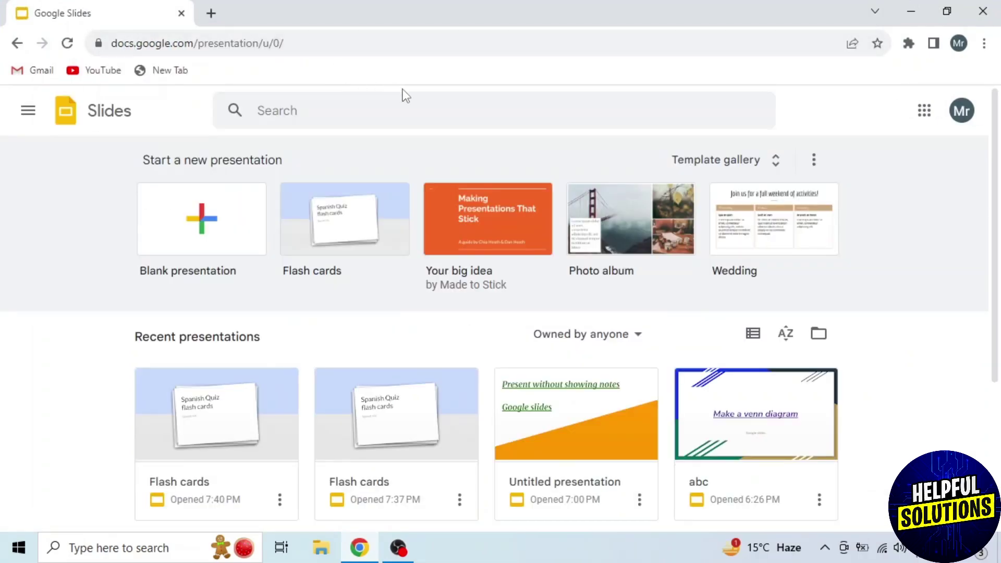
left_click(696, 160)
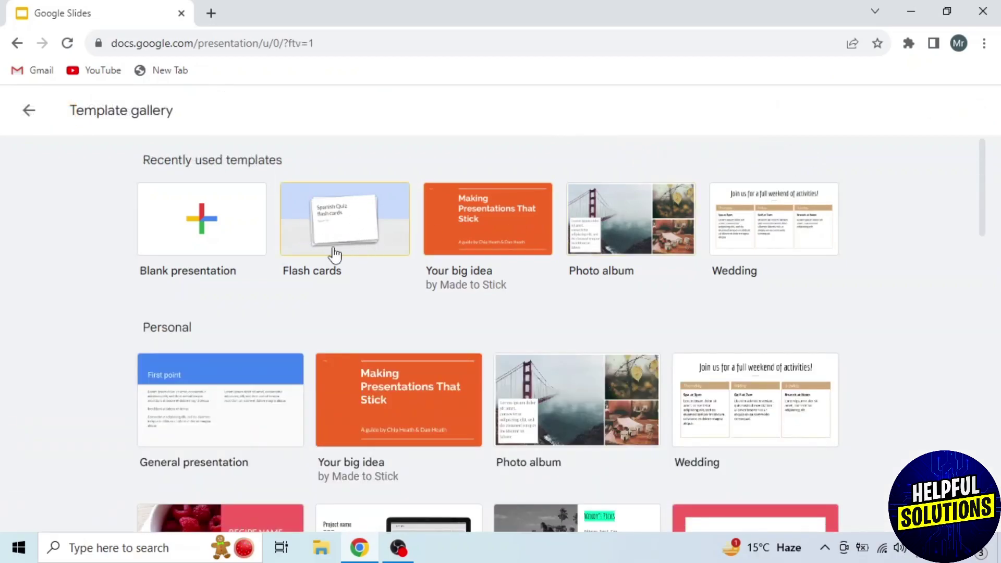
left_click(325, 233)
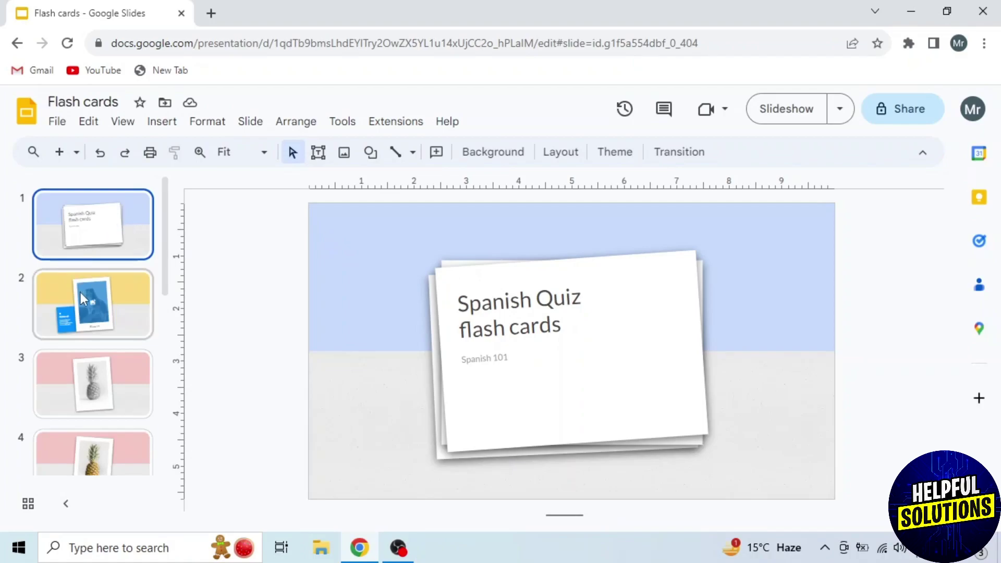
scroll(80, 292, "down", 5)
scroll(81, 291, "up", 5)
On slide 2, delete the blue QUICK TIP card and the white card underneath it.
left_click(81, 306)
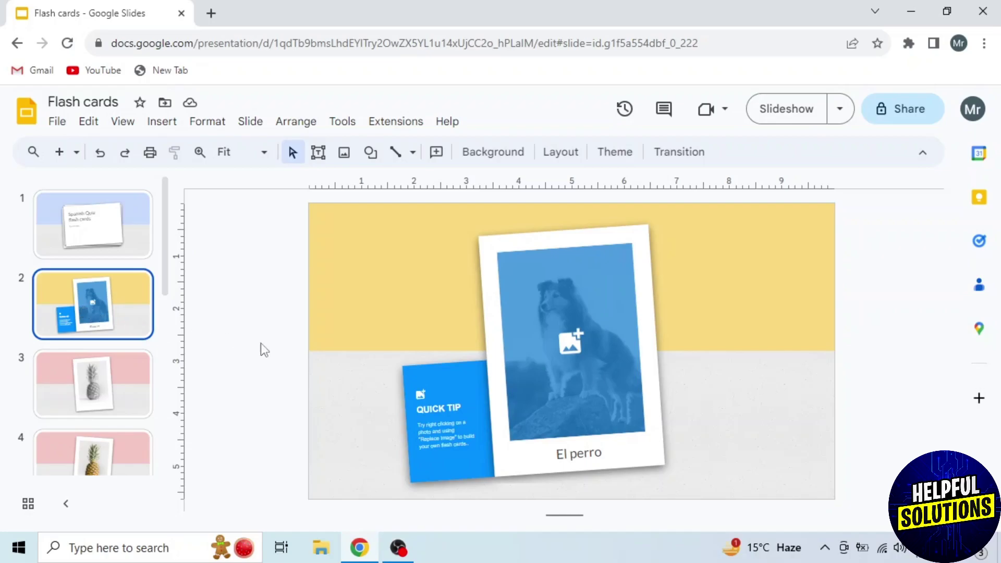
right_click(462, 389)
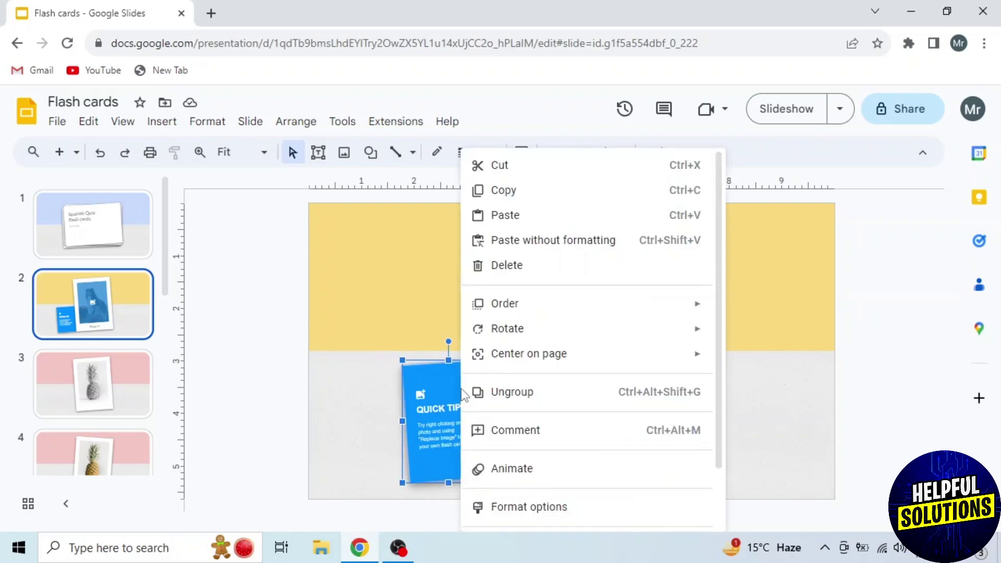
left_click(502, 264)
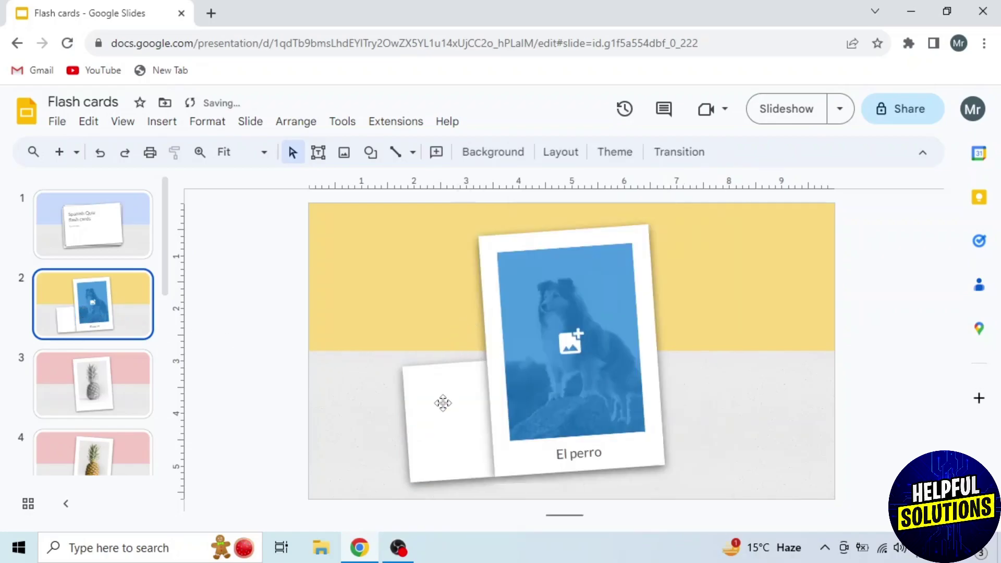
right_click(445, 406)
left_click(488, 266)
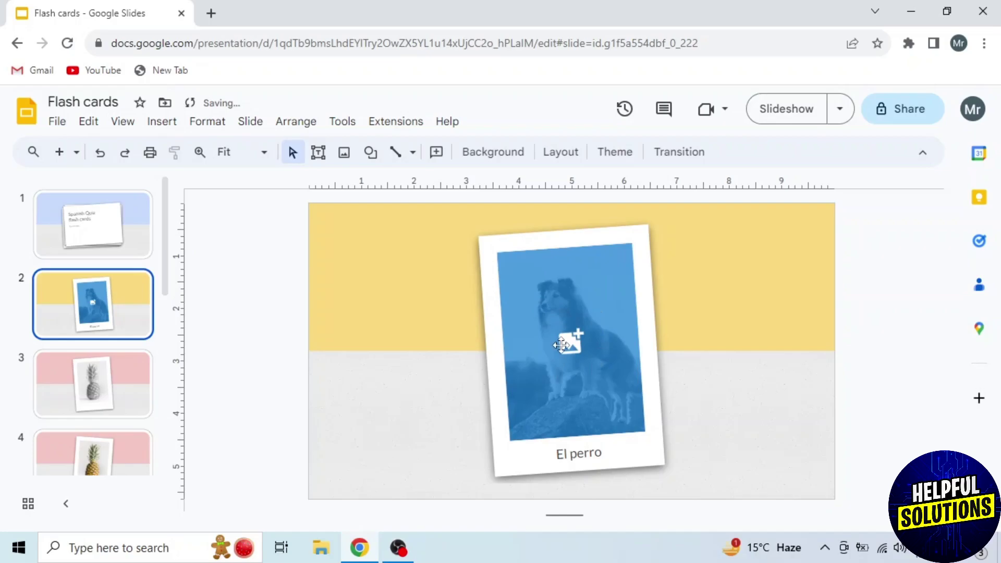
Swap the dog photo for a yellow mango illustration found by web-searching 'Mango'.
right_click(560, 344)
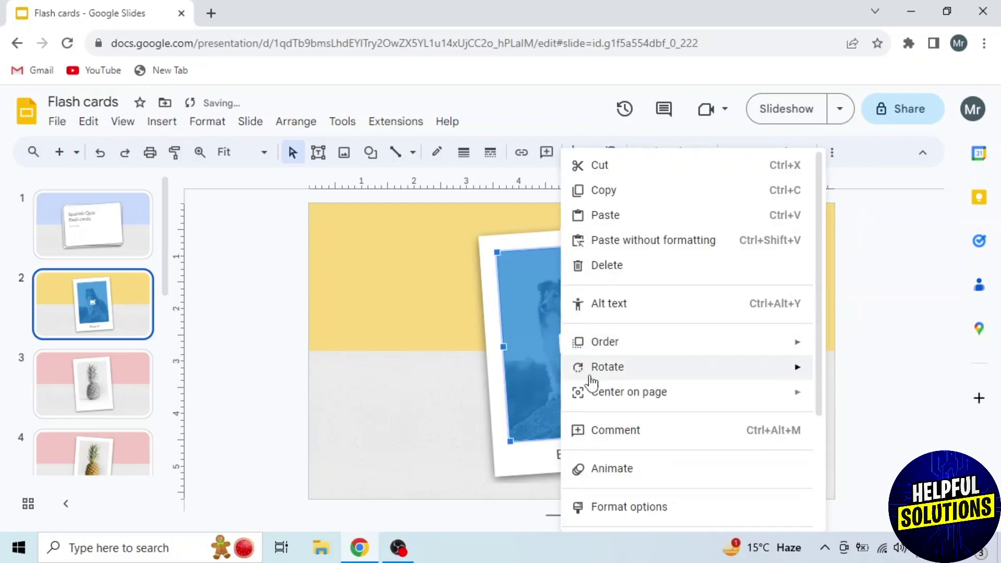
scroll(609, 376, "down", 2)
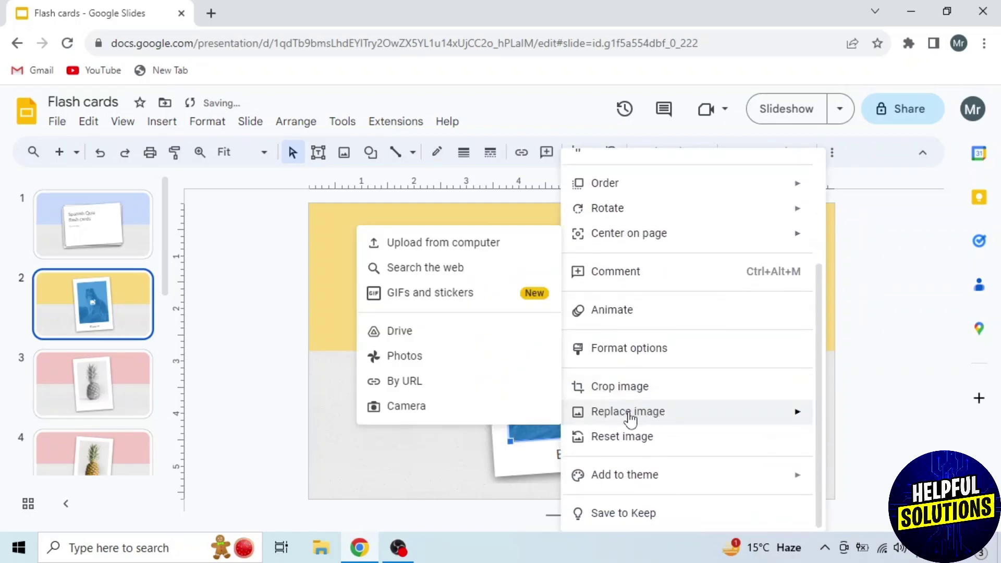
mouse_move(628, 412)
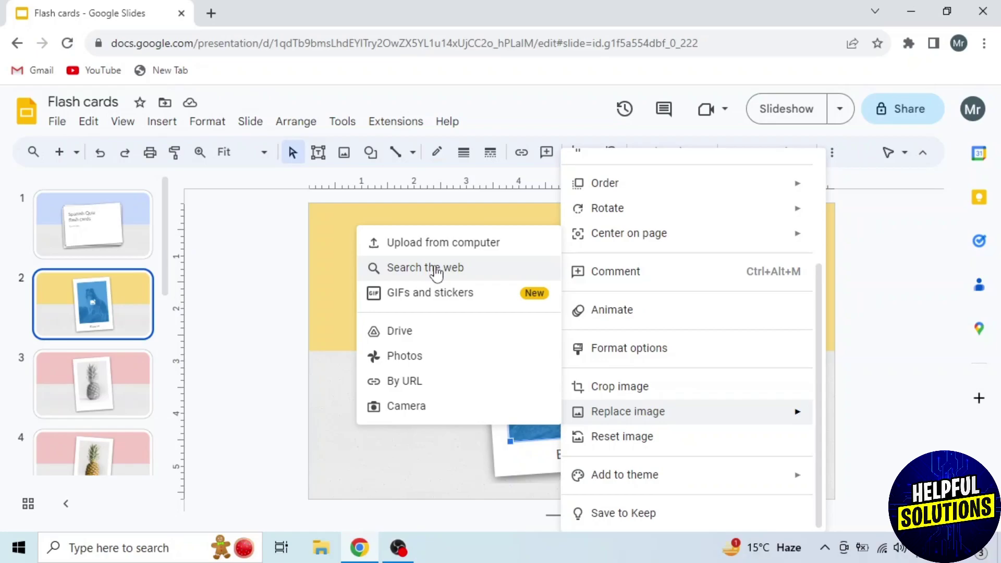
left_click(436, 269)
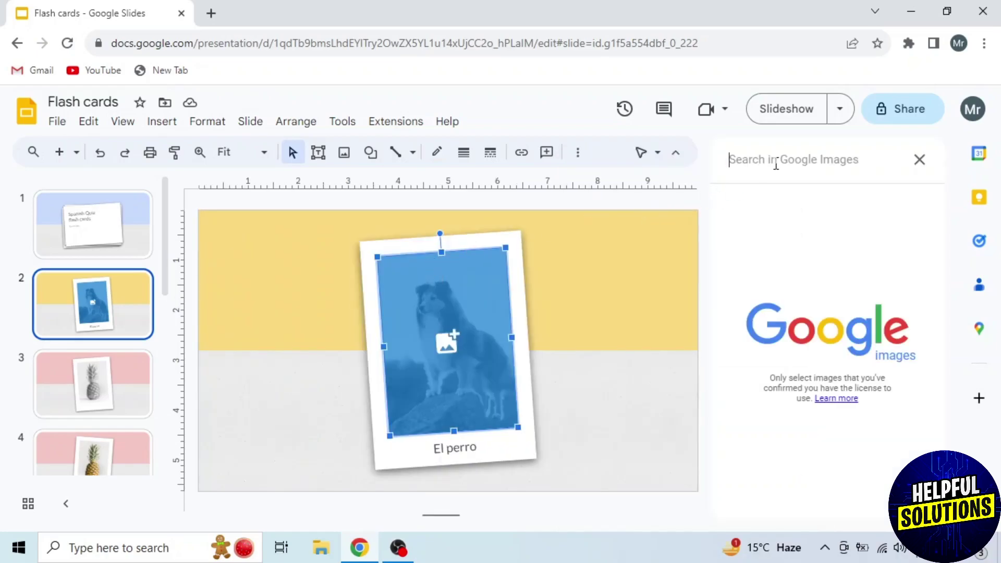
type("Mango")
key("Return")
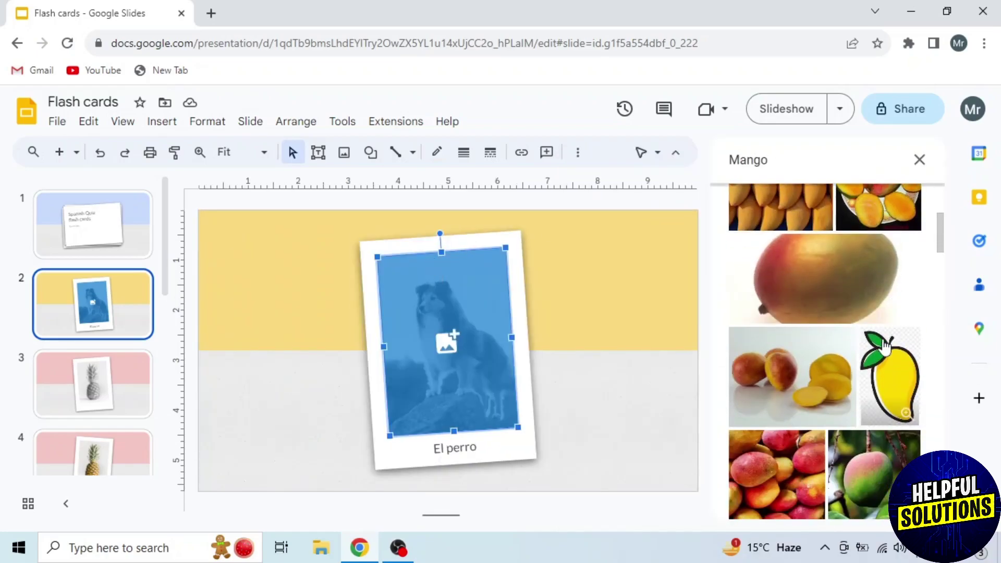
left_click(891, 376)
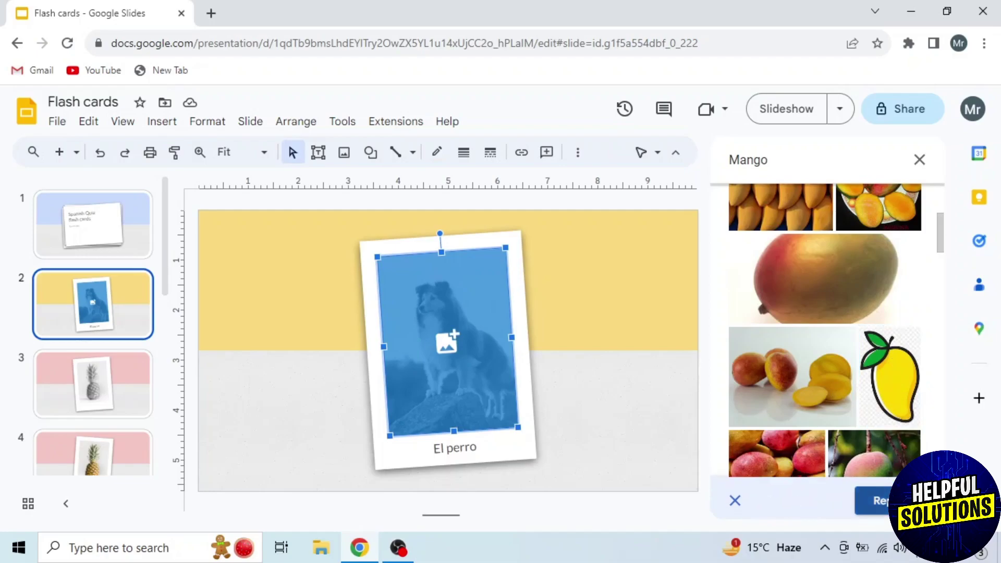
left_click(881, 496)
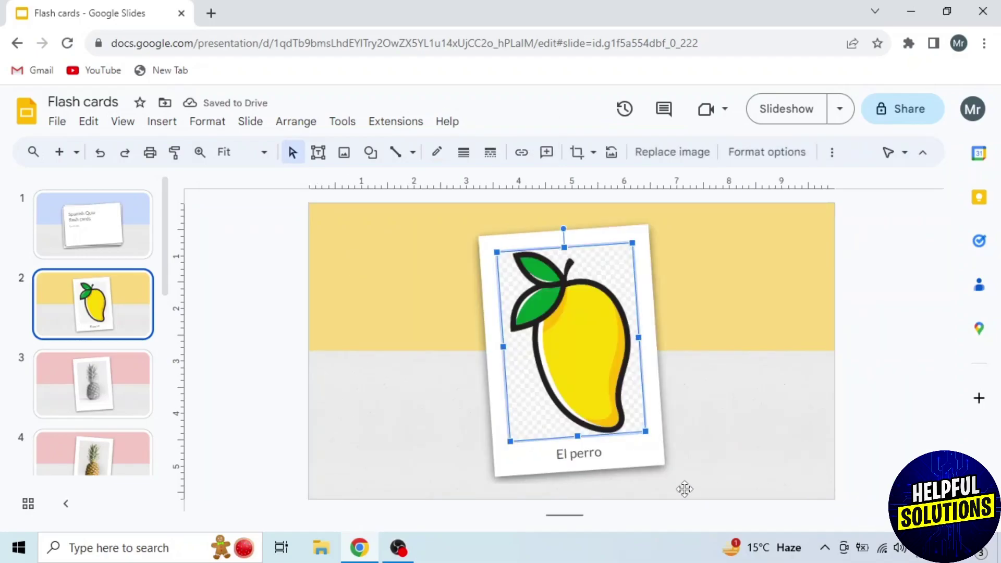
Replace the 'El perro' caption text with 'What fruit is this?'.
double_click(585, 454)
key("ctrl+a")
type("M")
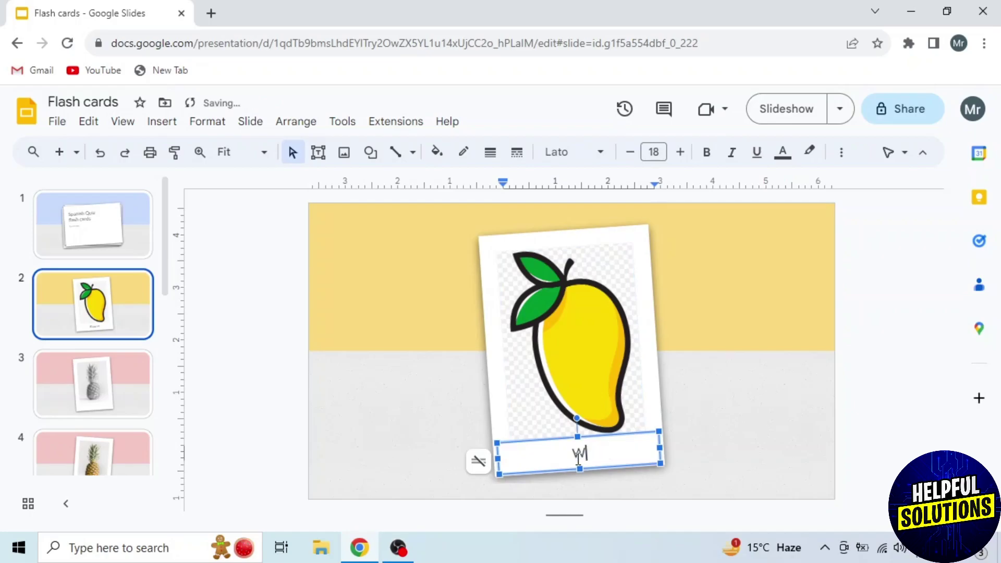
type("hat fr")
type("uit is this ")
type("?")
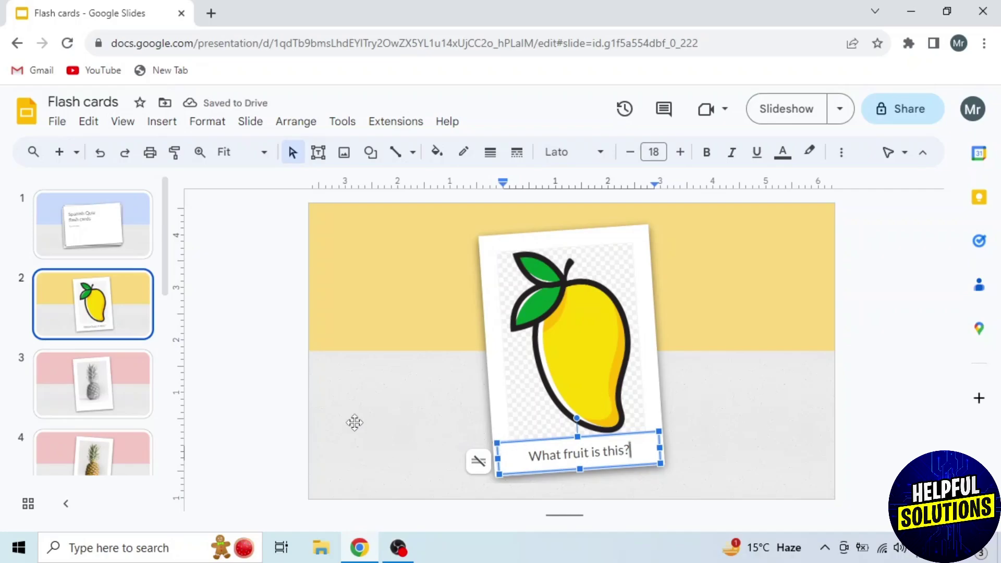
left_click(368, 307)
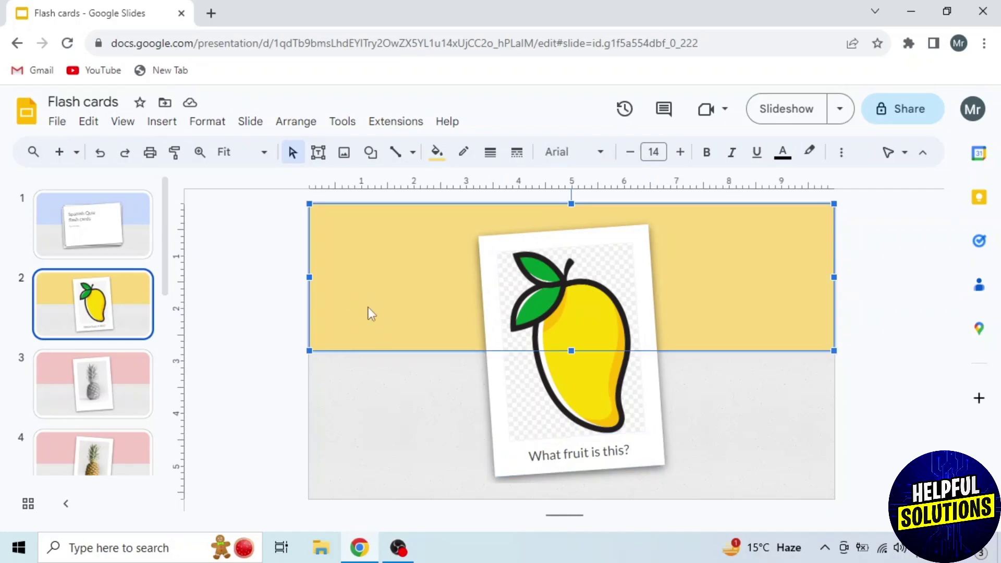
Fill the top background band with the bright yellow-green swatch.
left_click(437, 152)
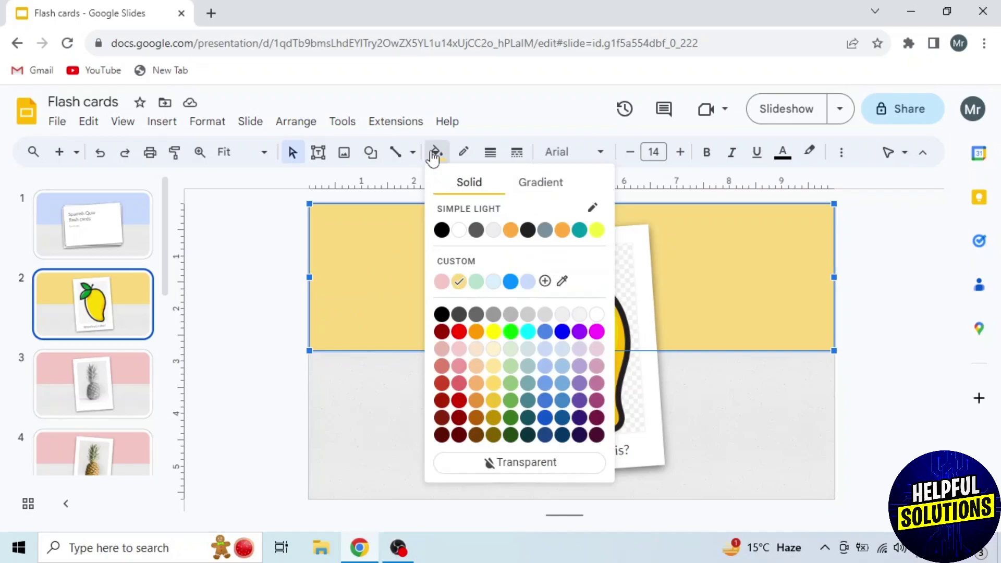
left_click(599, 231)
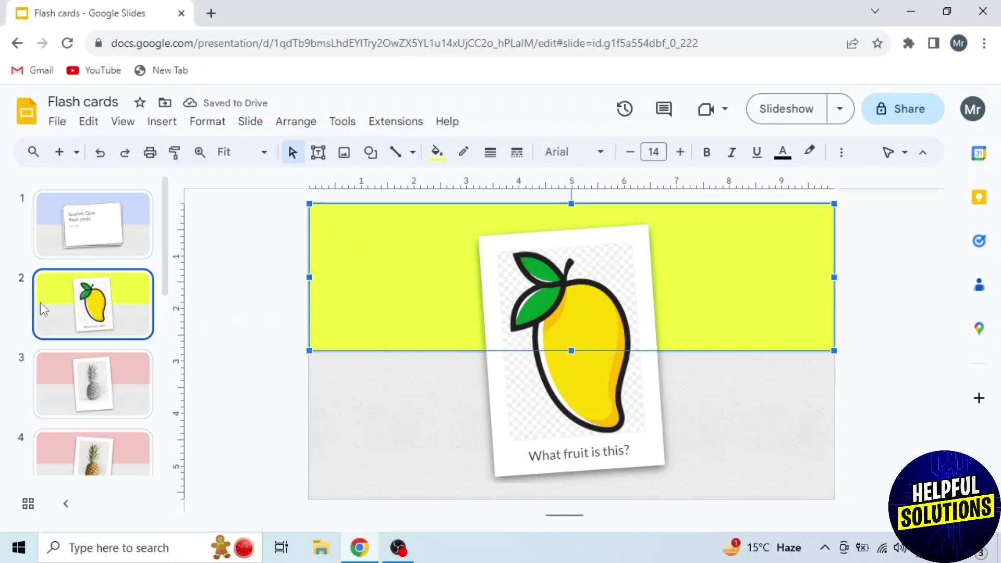
right_click(84, 303)
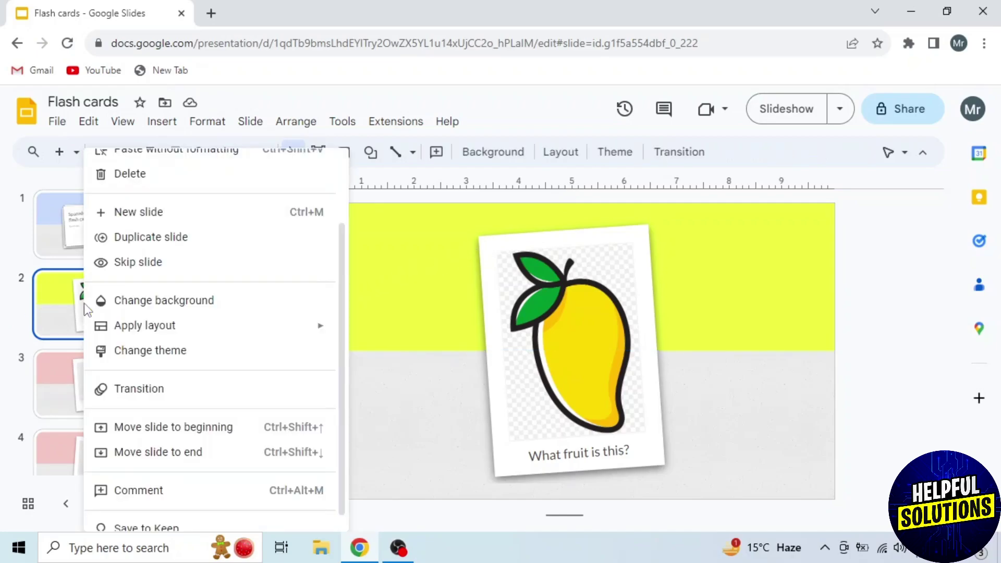
Duplicate slide 2 and change the new slide 3 caption to 'Mango'.
left_click(139, 236)
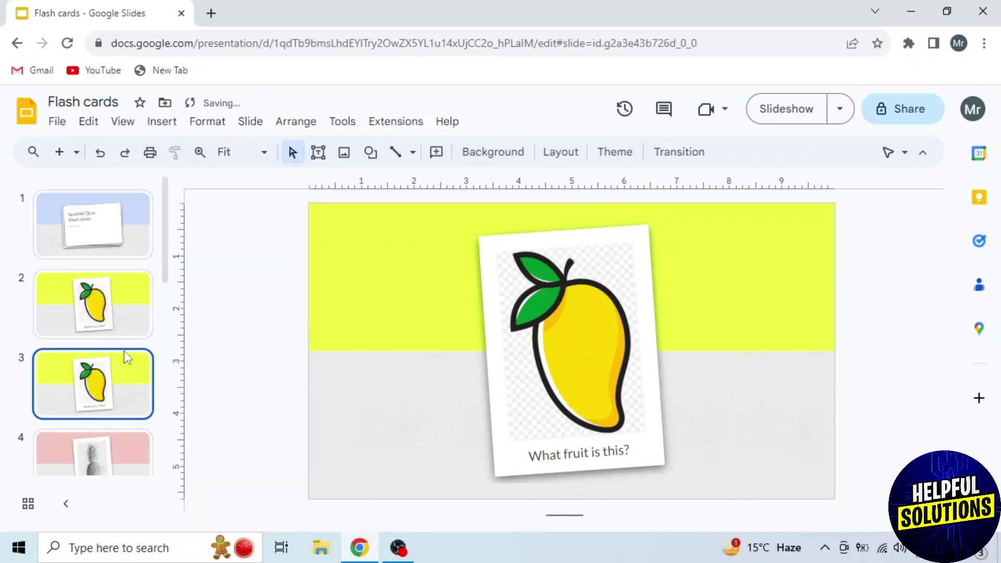
left_click(569, 456)
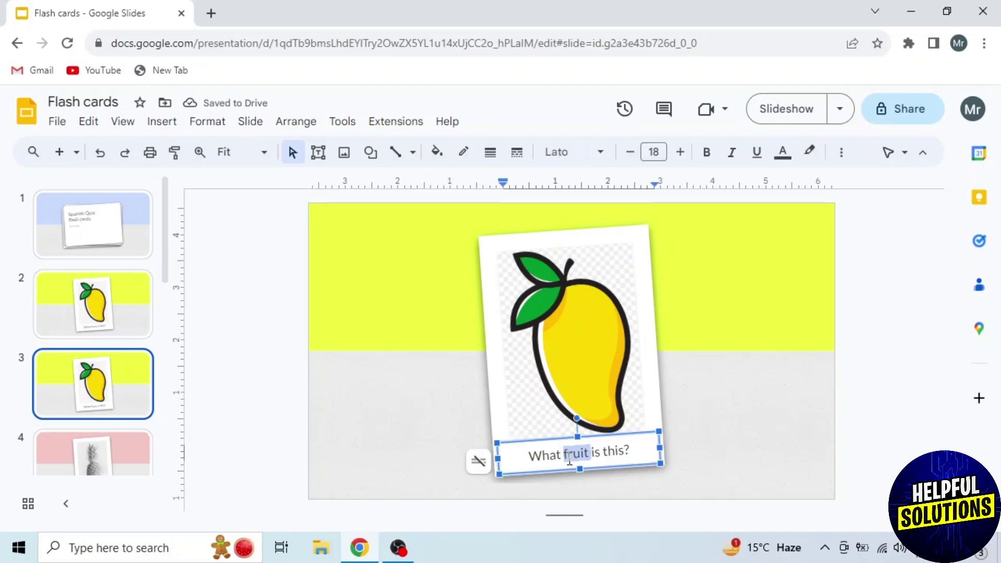
key("ctrl+a")
type("Mango")
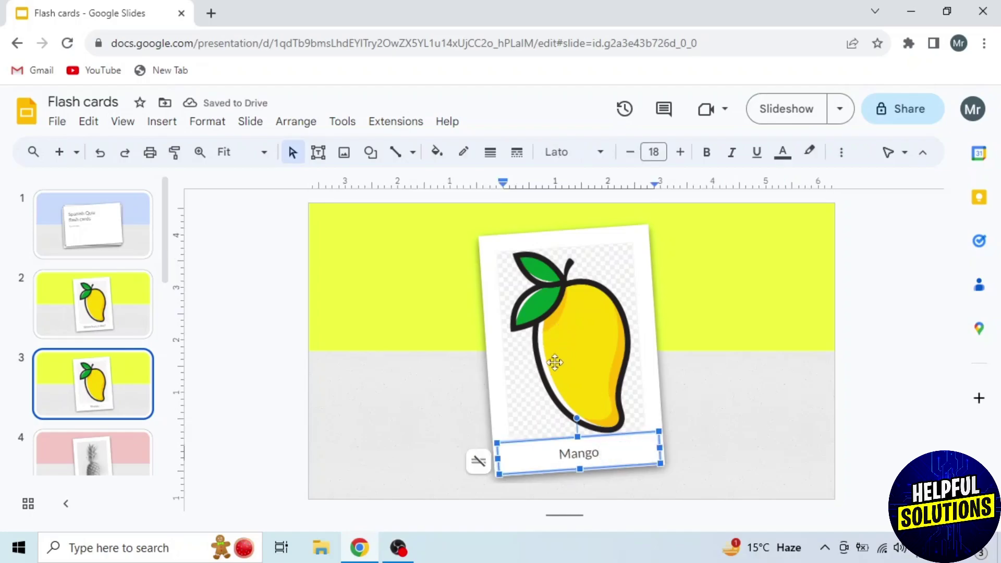
left_click(284, 396)
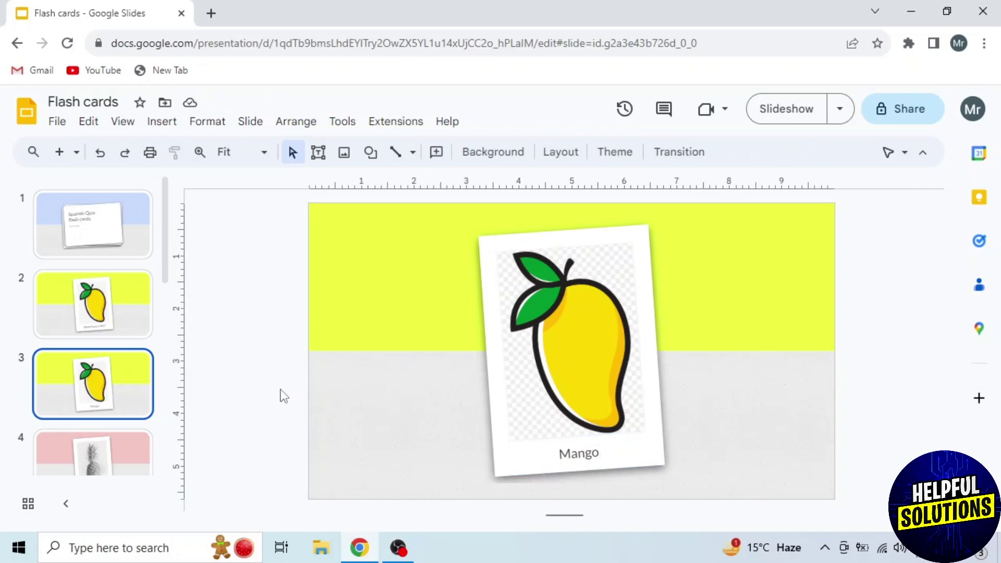
scroll(81, 391, "down", 5)
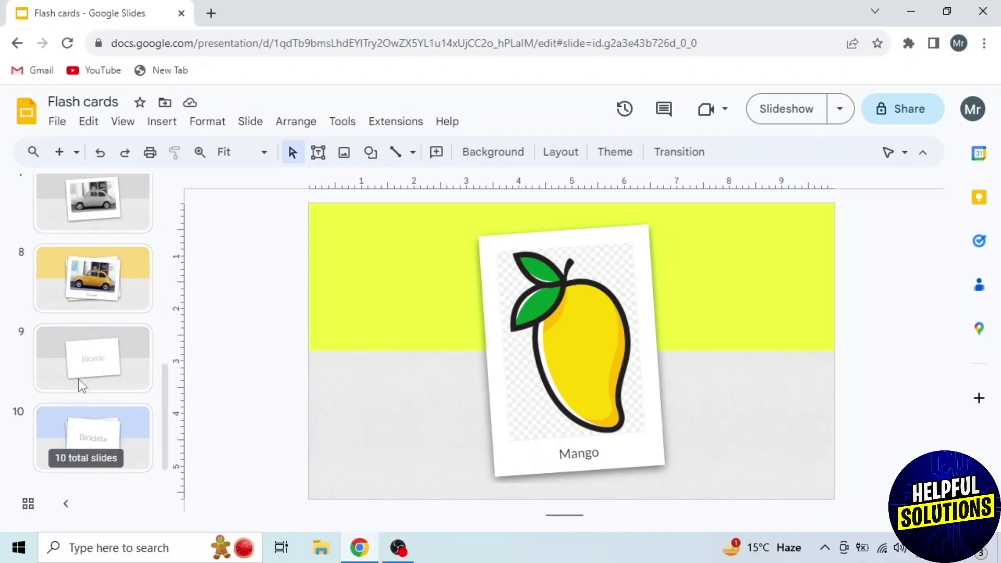
Select leftover template slides 4 through 10, ending with Bicicleta, and delete them.
left_click(83, 426)
left_click(93, 352, "shift")
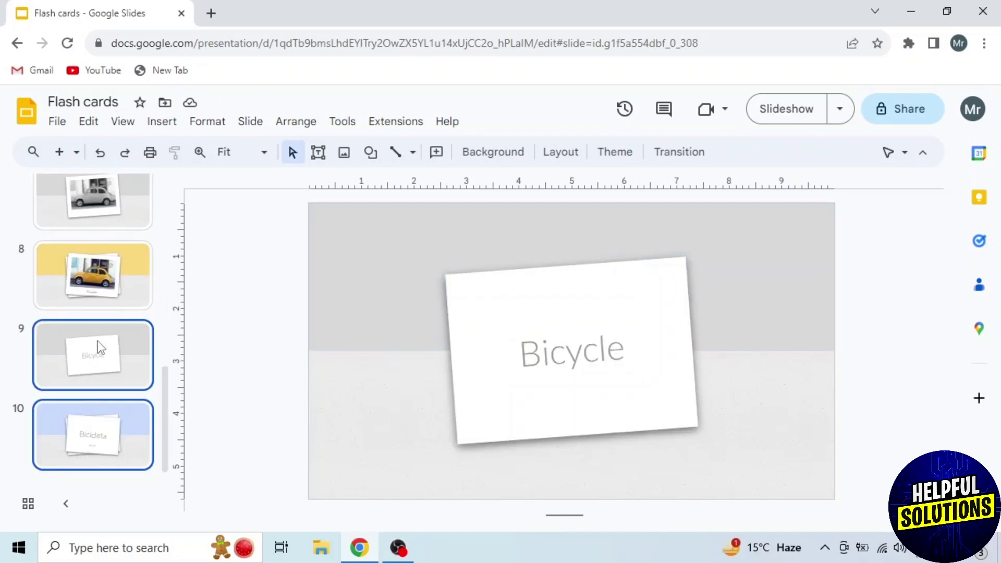
left_click(107, 258, "shift")
left_click(93, 200, "shift")
scroll(103, 349, "up", 3)
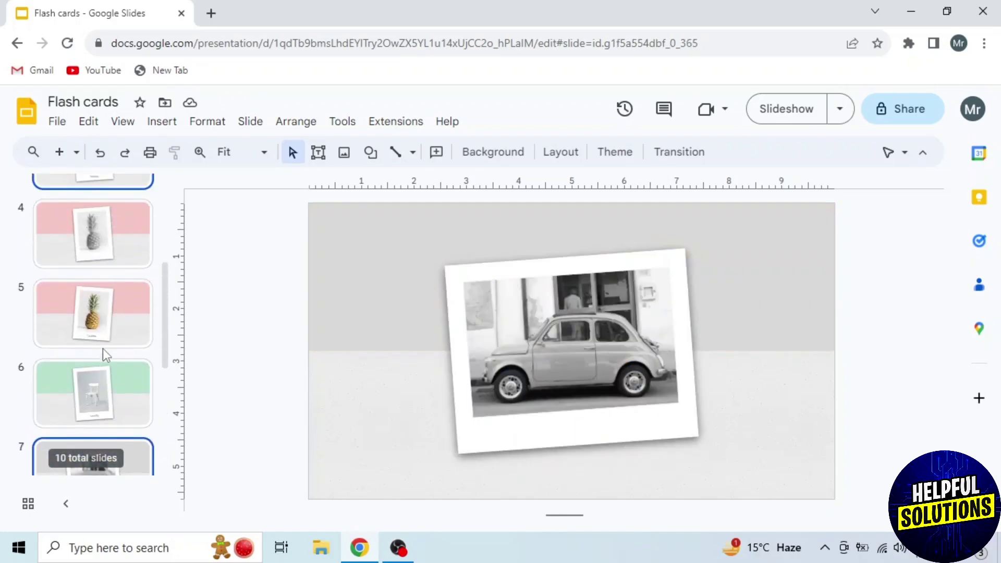
left_click(101, 391, "shift")
left_click(108, 313, "shift")
left_click(108, 239, "shift")
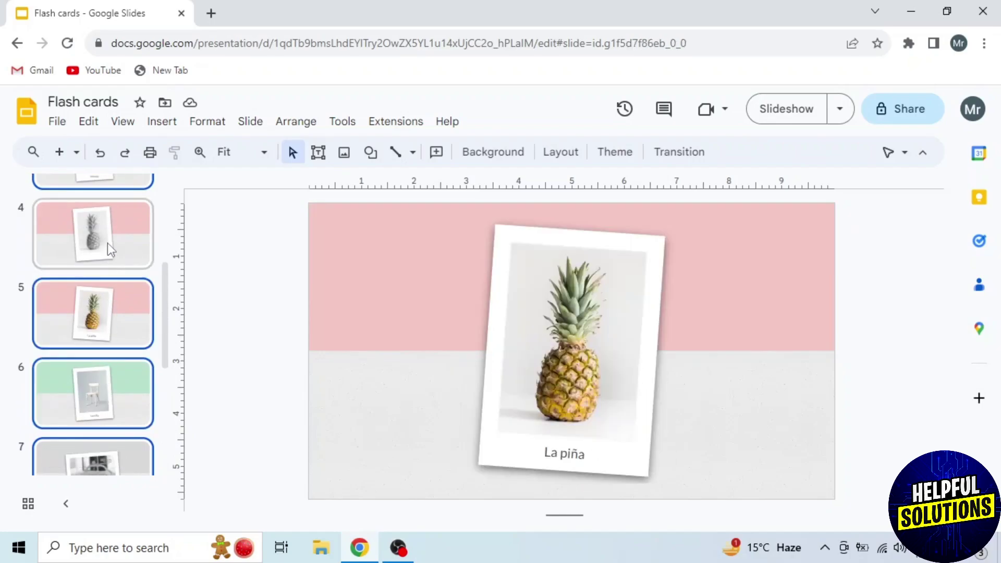
scroll(114, 365, "down", 3)
left_click(113, 360)
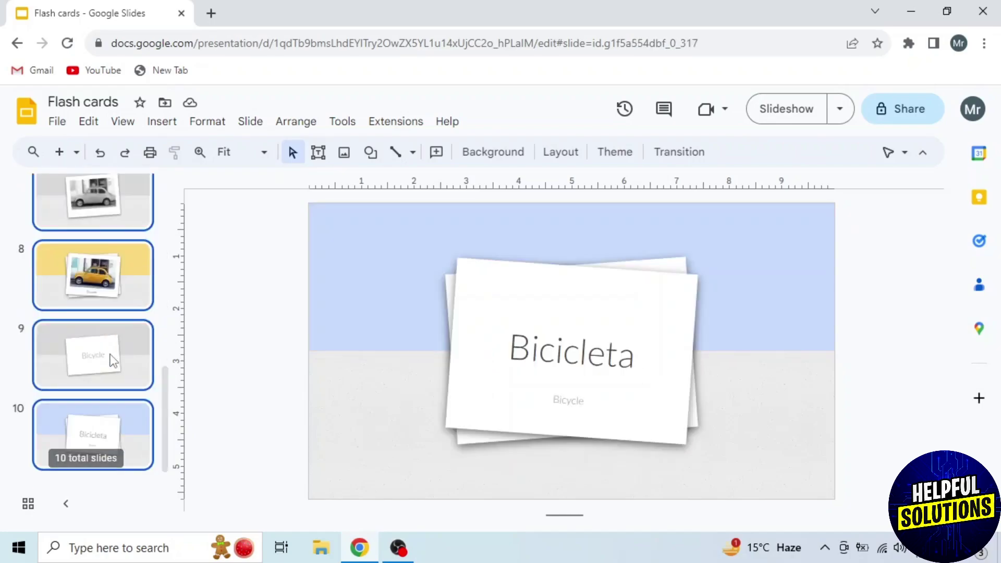
scroll(114, 360, "up", 2)
scroll(110, 355, "up", 2)
right_click(112, 299)
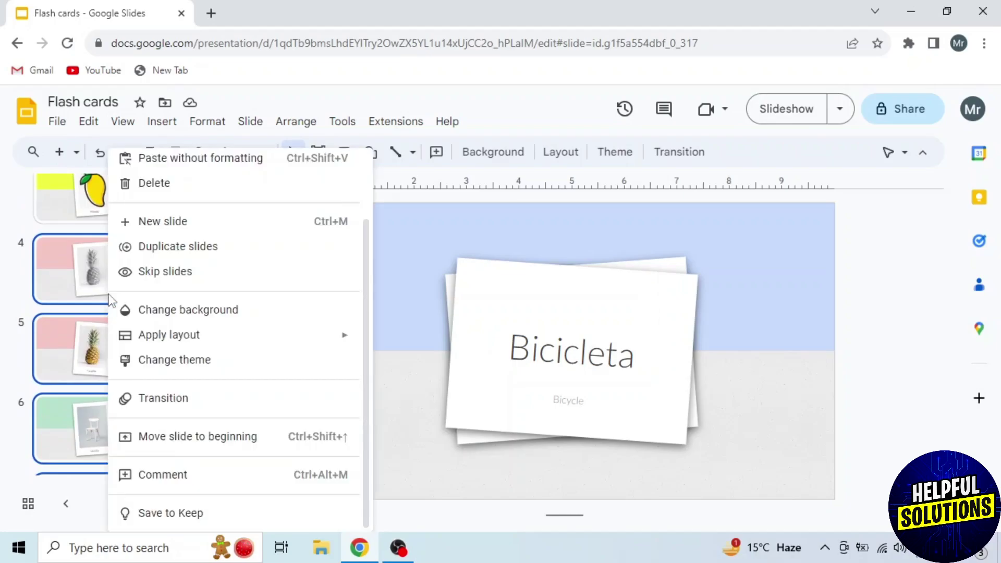
left_click(154, 183)
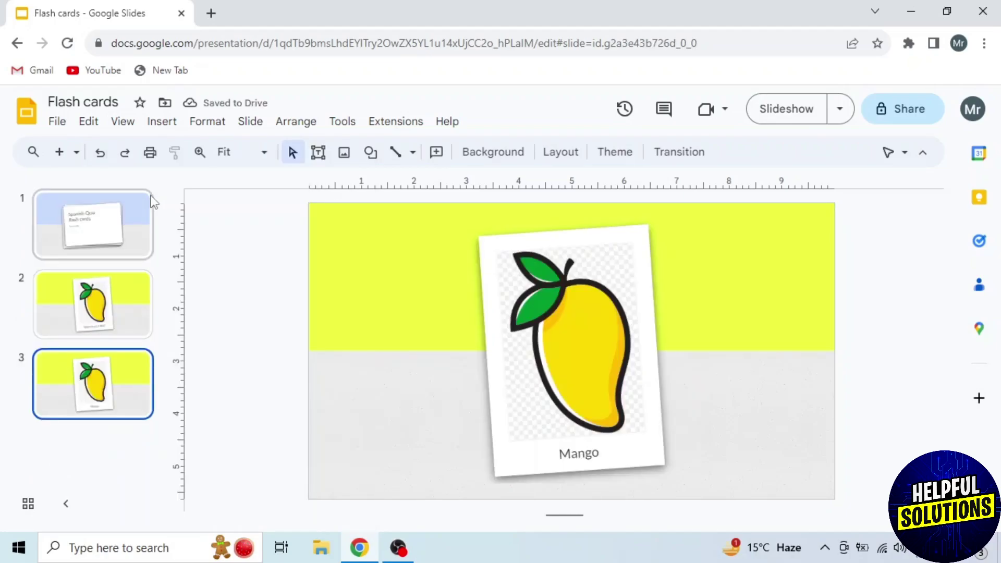
Add a blank slide 4 and set its background colour to solid red.
left_click(77, 152)
left_click(207, 446)
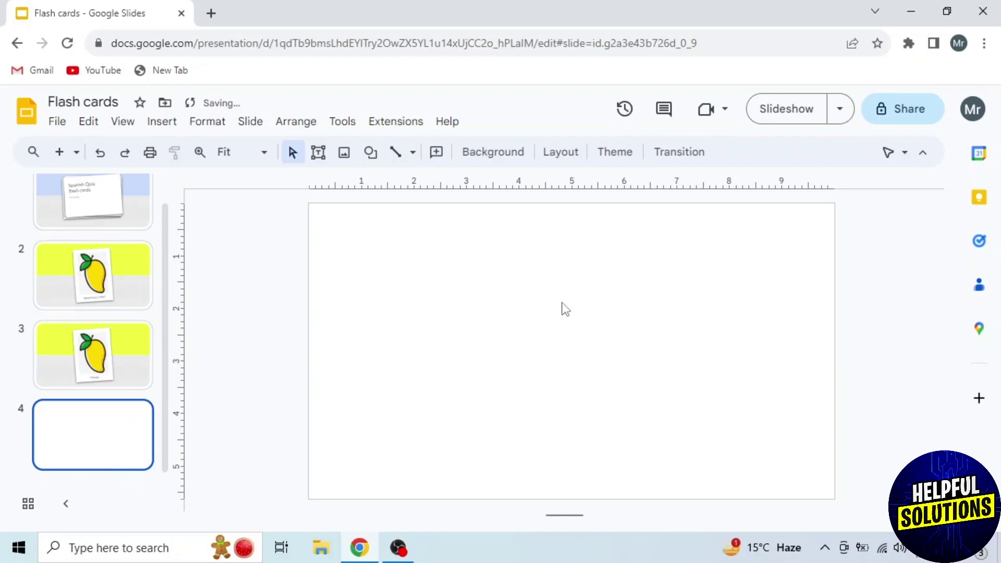
right_click(508, 291)
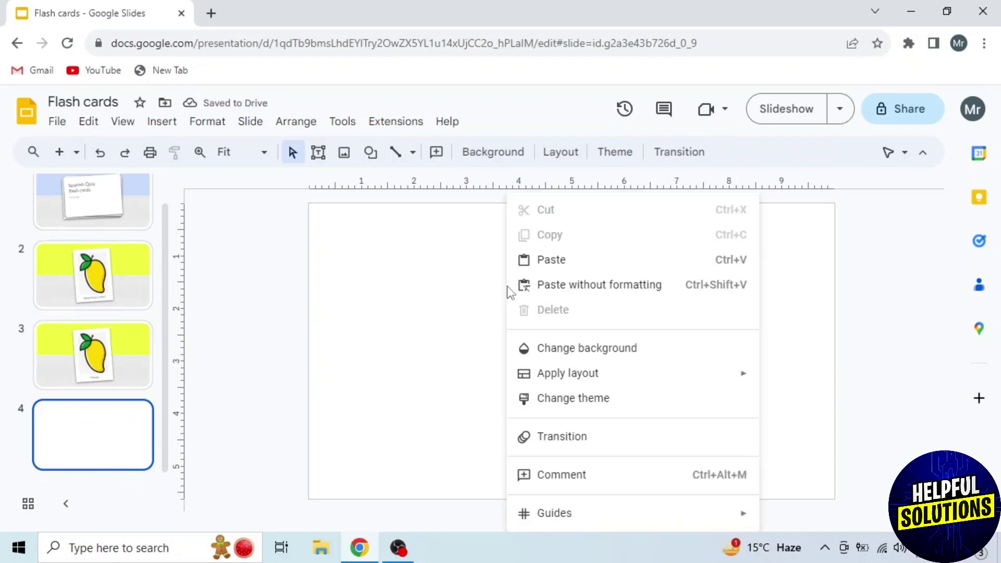
left_click(565, 352)
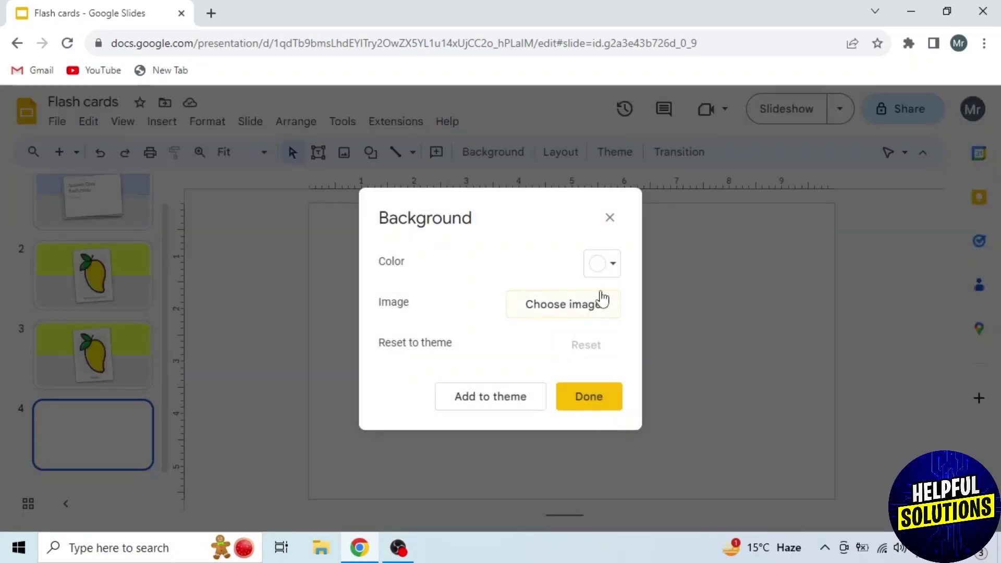
left_click(614, 265)
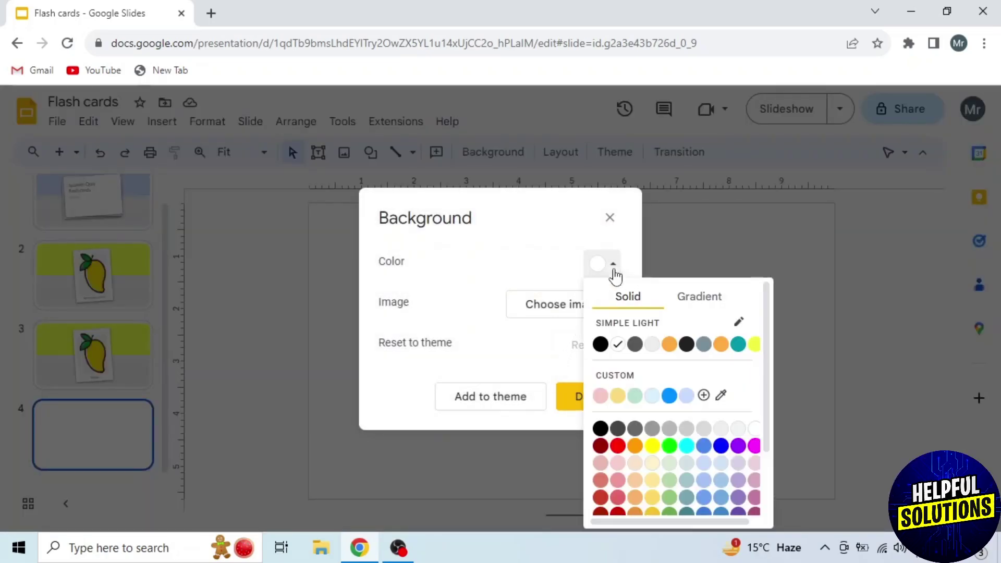
left_click(618, 446)
left_click(590, 397)
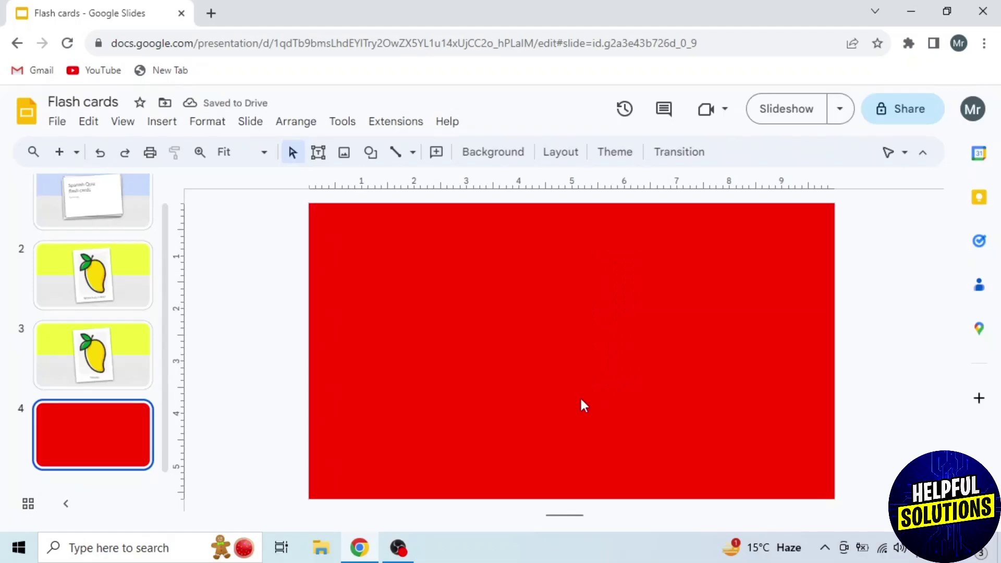
Copy the white card shape from slide 3 and paste it onto red slide 4.
left_click(92, 356)
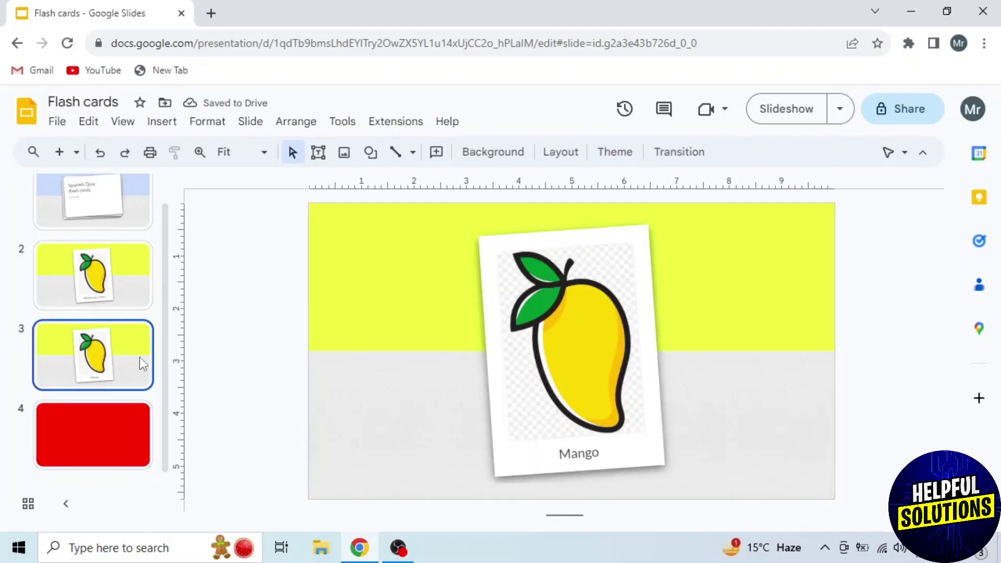
left_click(490, 324)
right_click(493, 327)
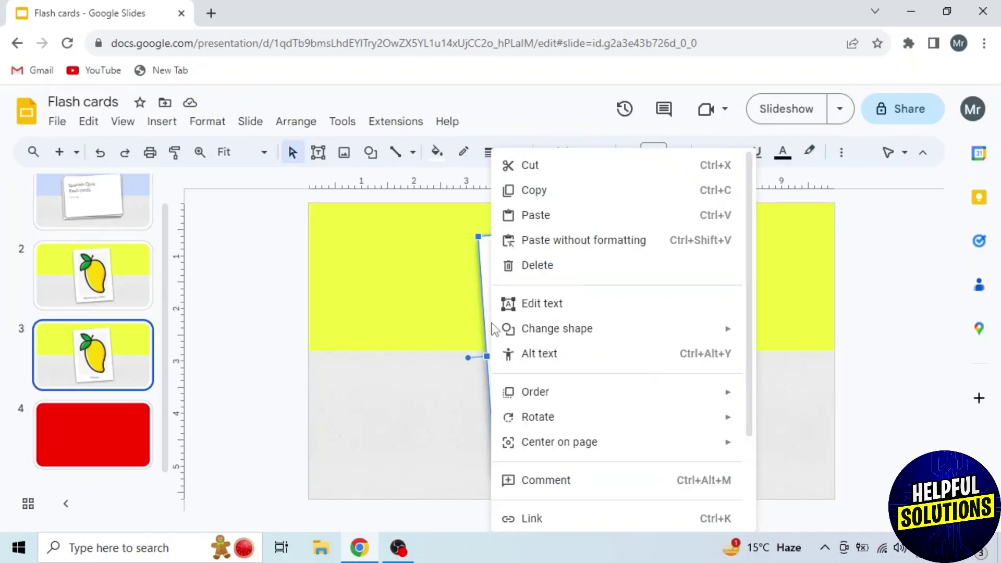
left_click(534, 191)
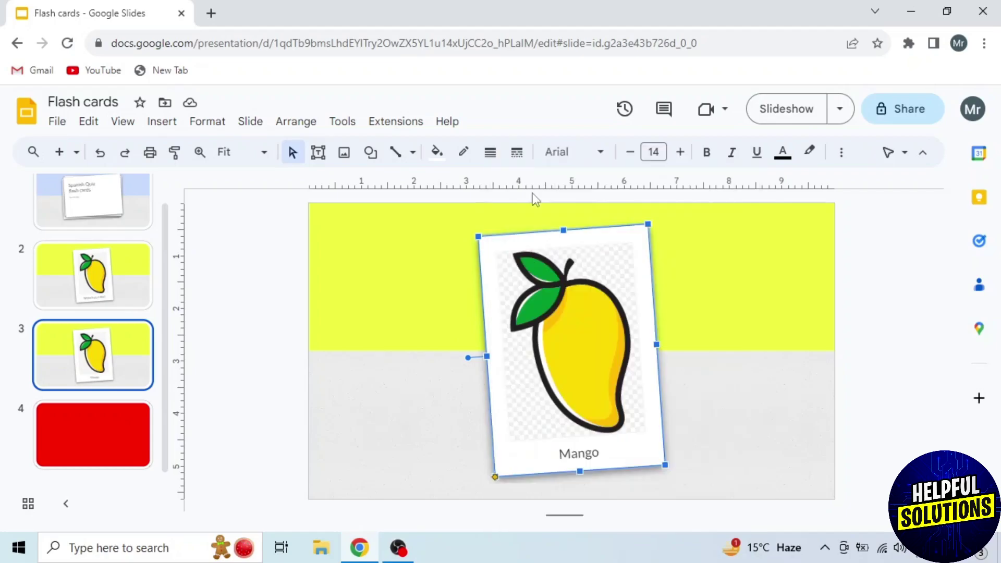
left_click(86, 446)
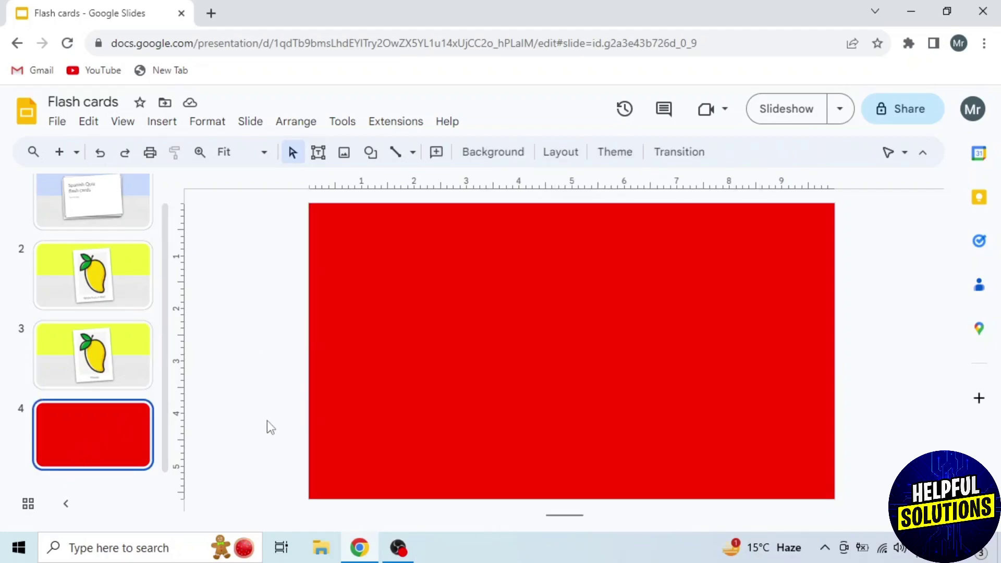
right_click(538, 330)
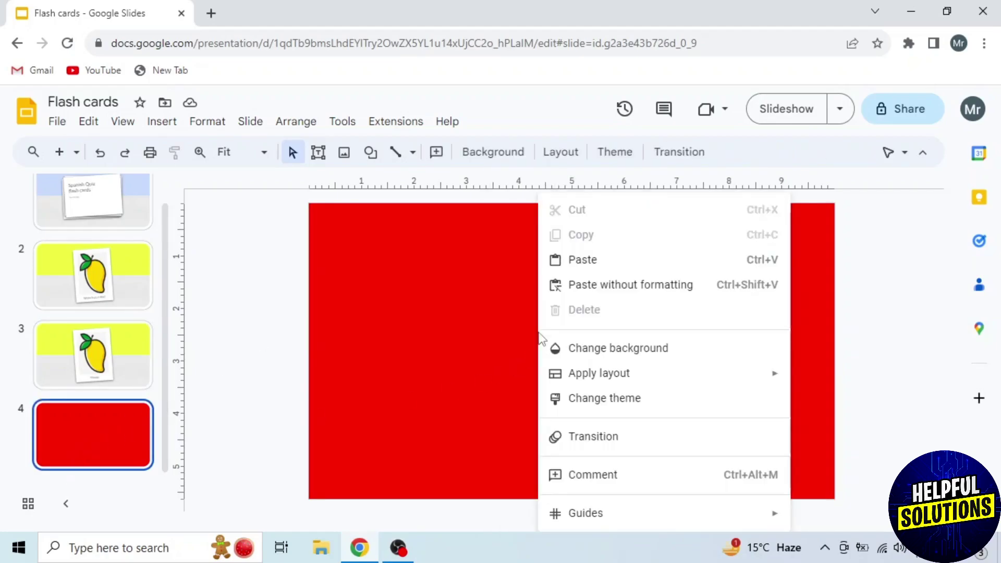
left_click(582, 259)
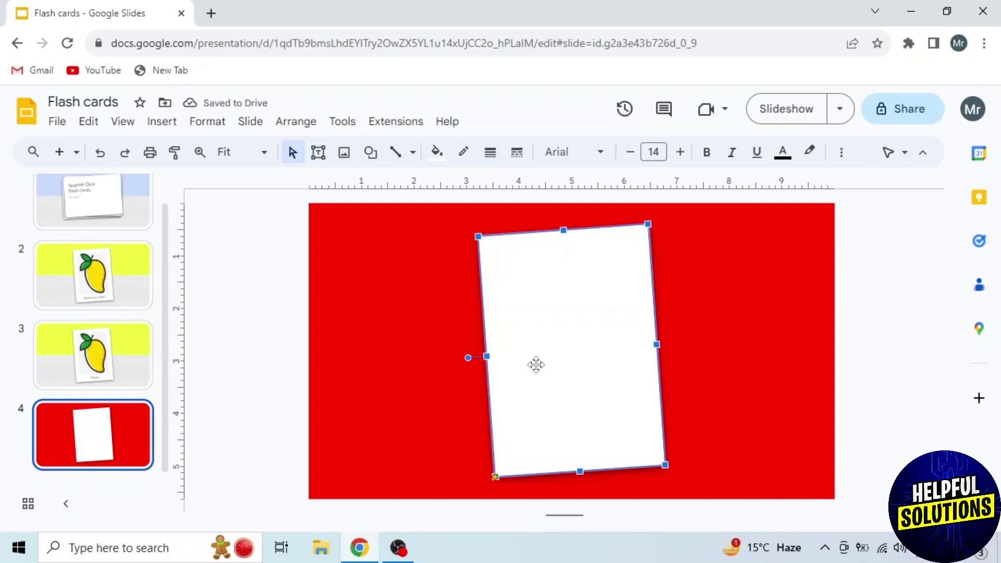
Draw a text box over the white card on the red slide.
left_click(318, 152)
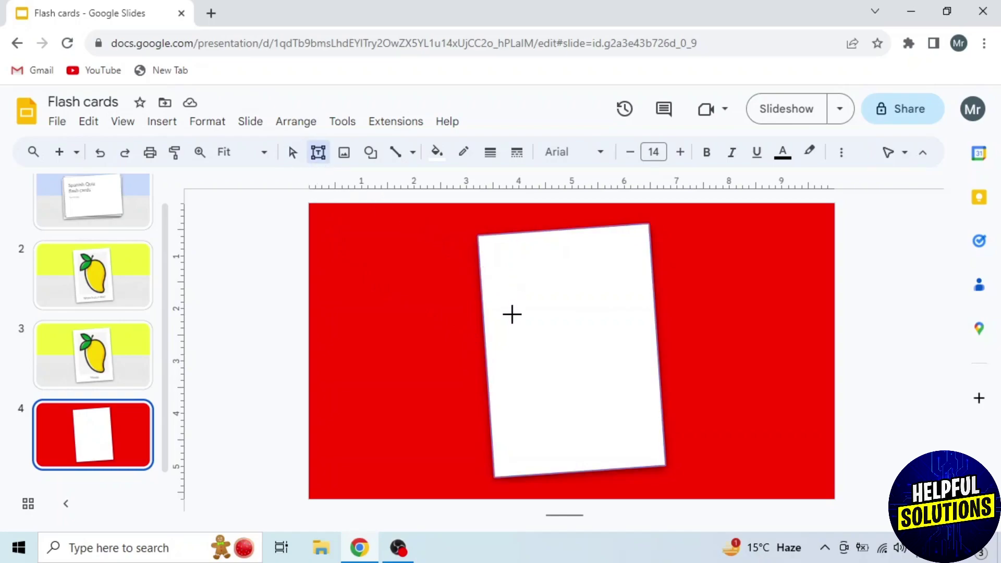
left_click_drag(516, 323, 643, 401)
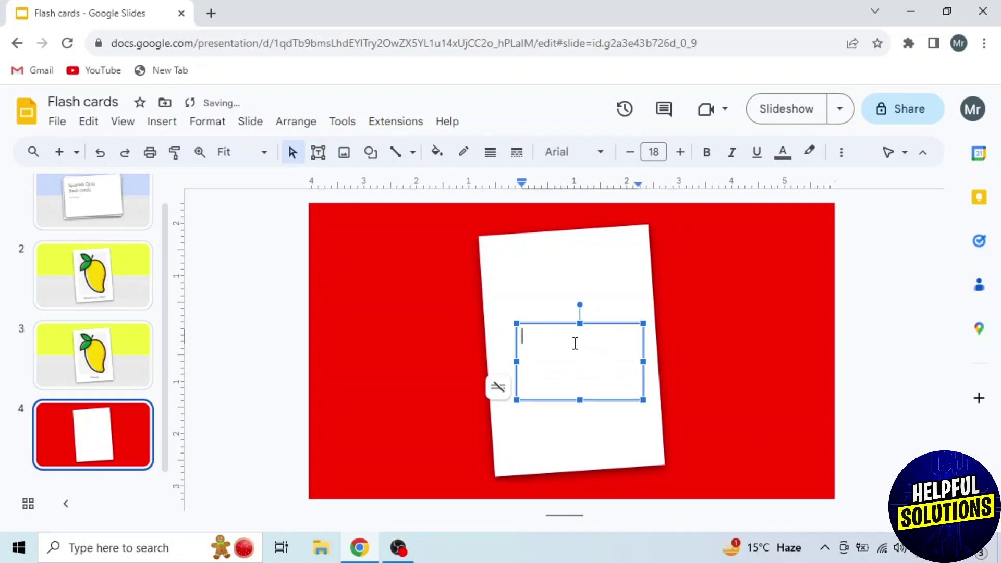
type("What fruit ")
type("is red?")
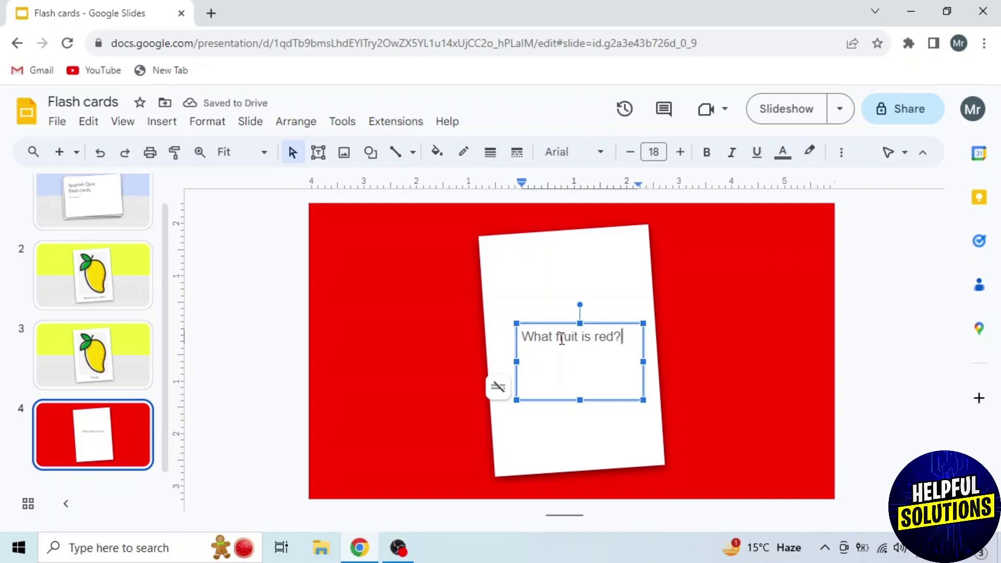
Format the question 'What fruit is red?' as bold, red, 24 pt Arial.
triple_click(561, 337)
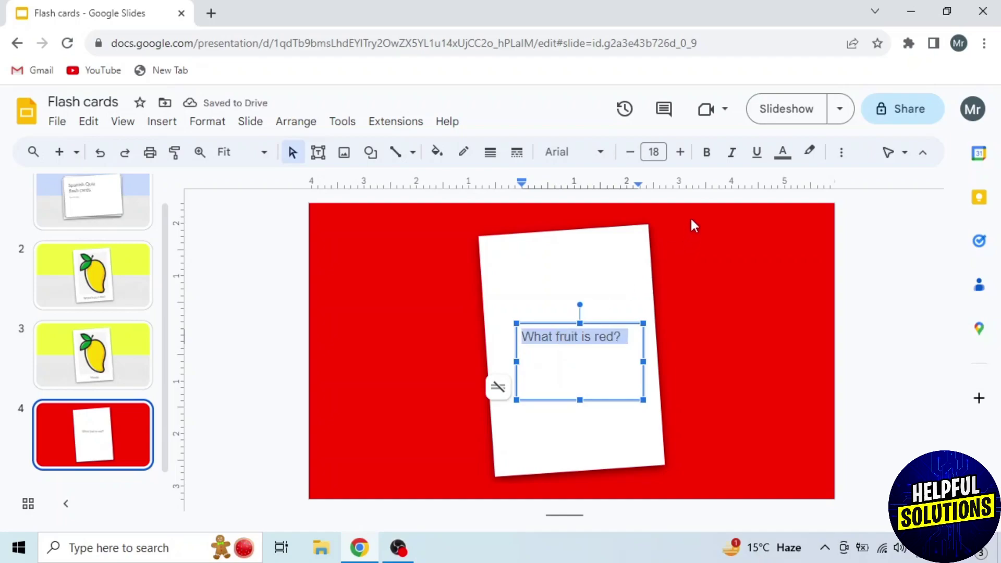
left_click(707, 152)
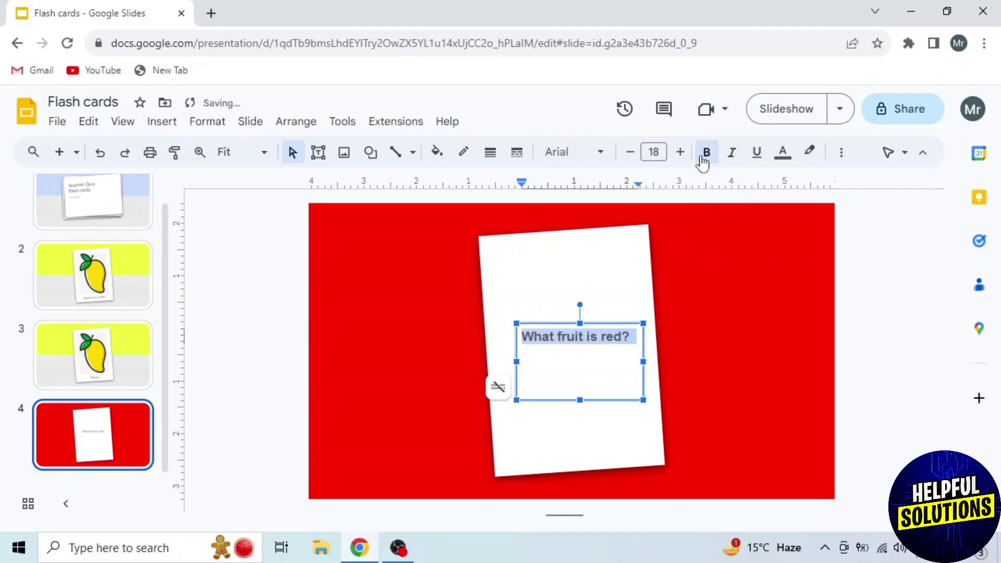
left_click(784, 152)
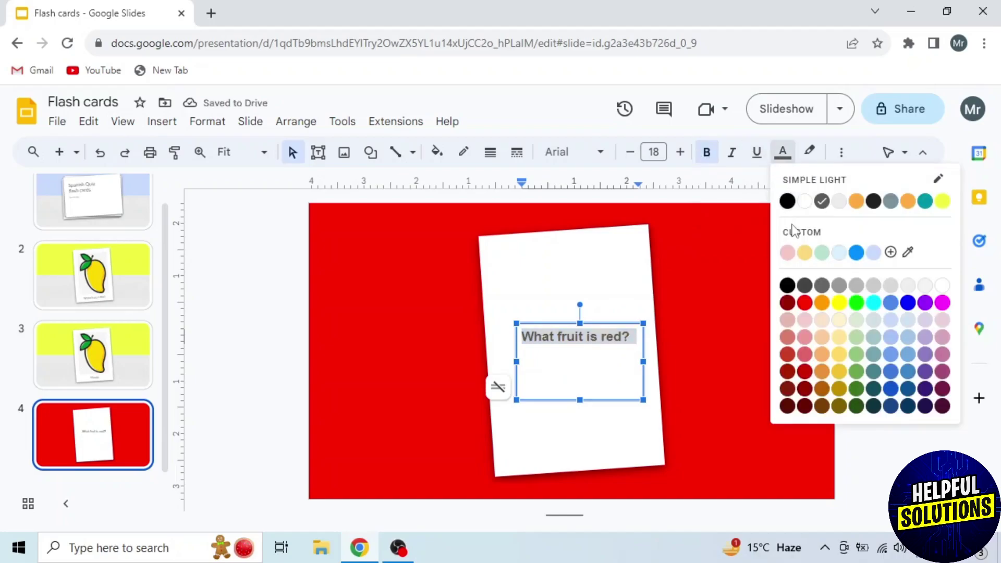
left_click(804, 304)
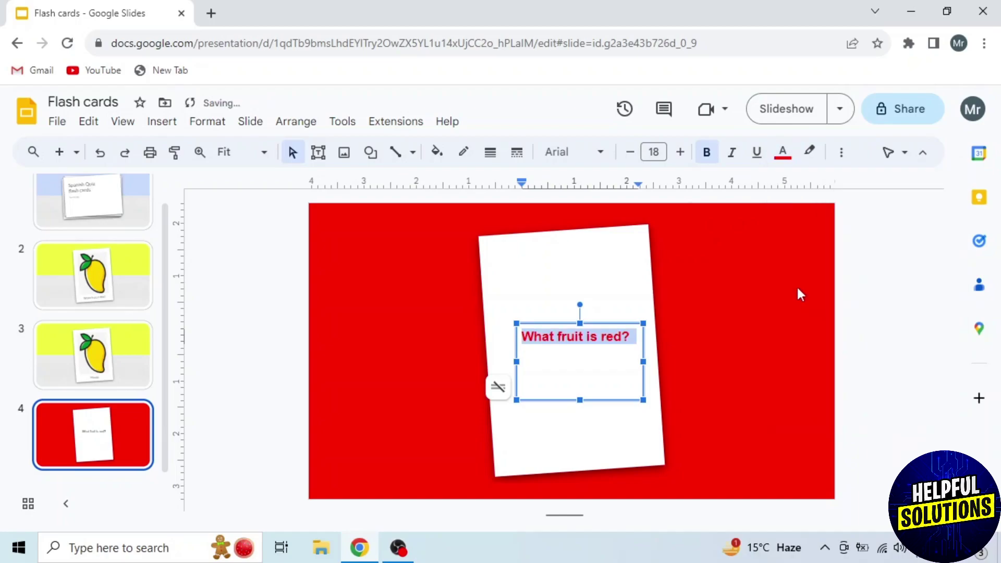
left_click(654, 151)
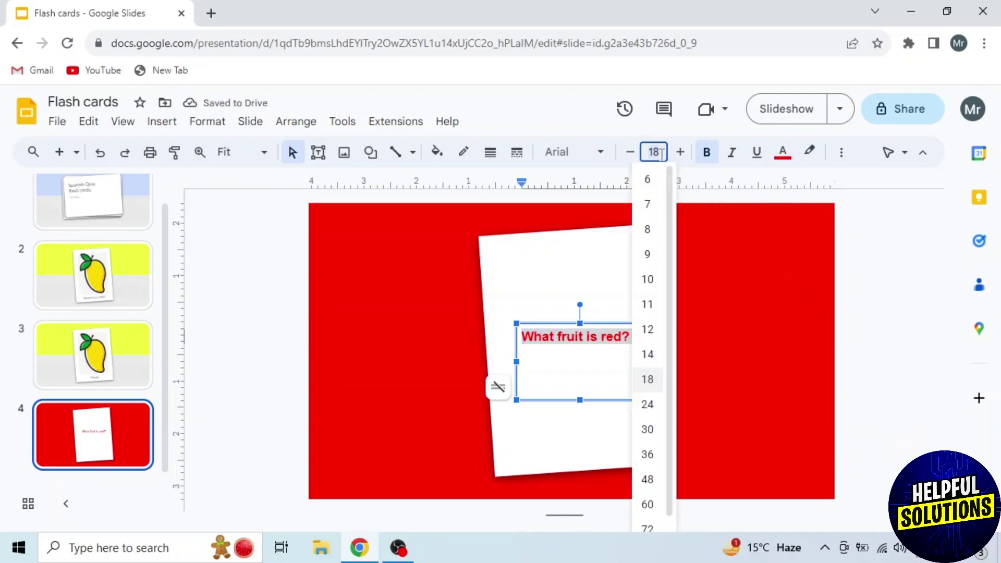
left_click(648, 405)
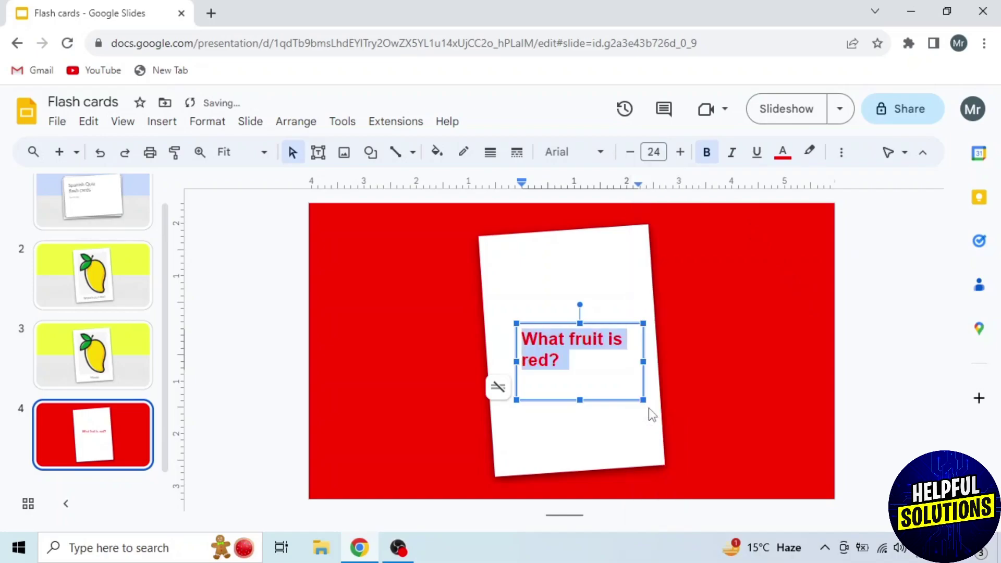
left_click(575, 151)
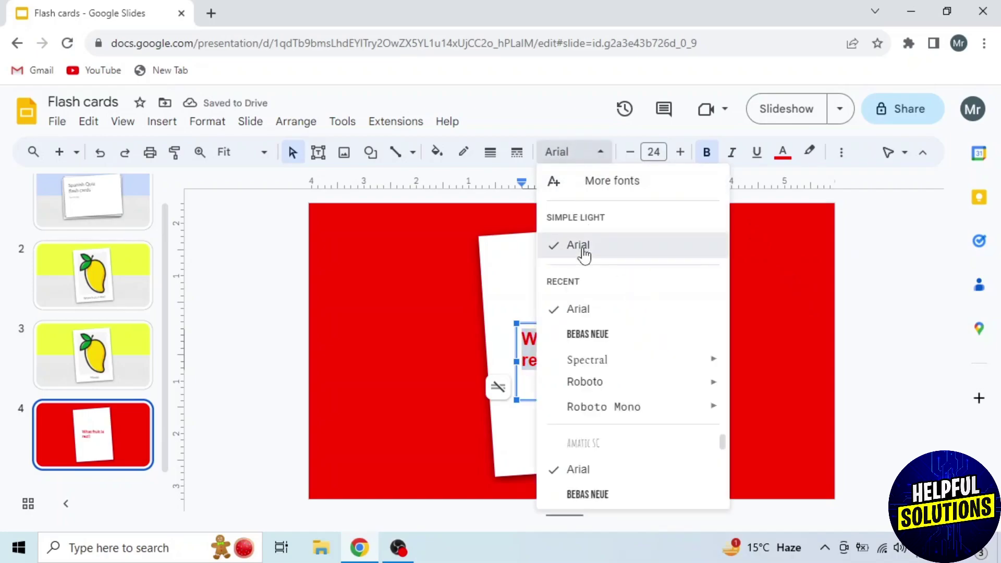
left_click(579, 247)
left_click(200, 382)
Duplicate slide 4 and replace the copy's text with 'Apple' and 'Watermelon' on two lines.
right_click(76, 447)
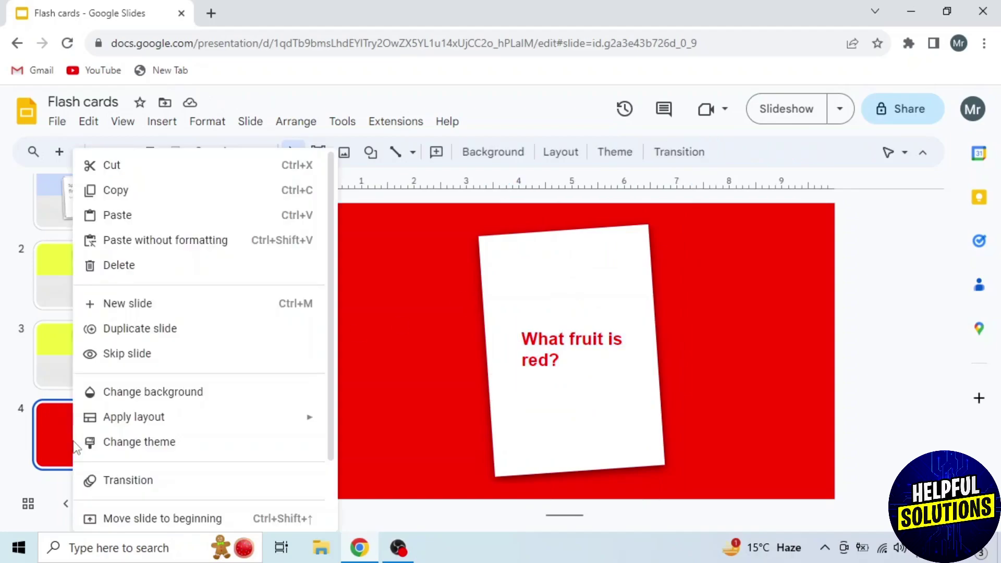
left_click(162, 329)
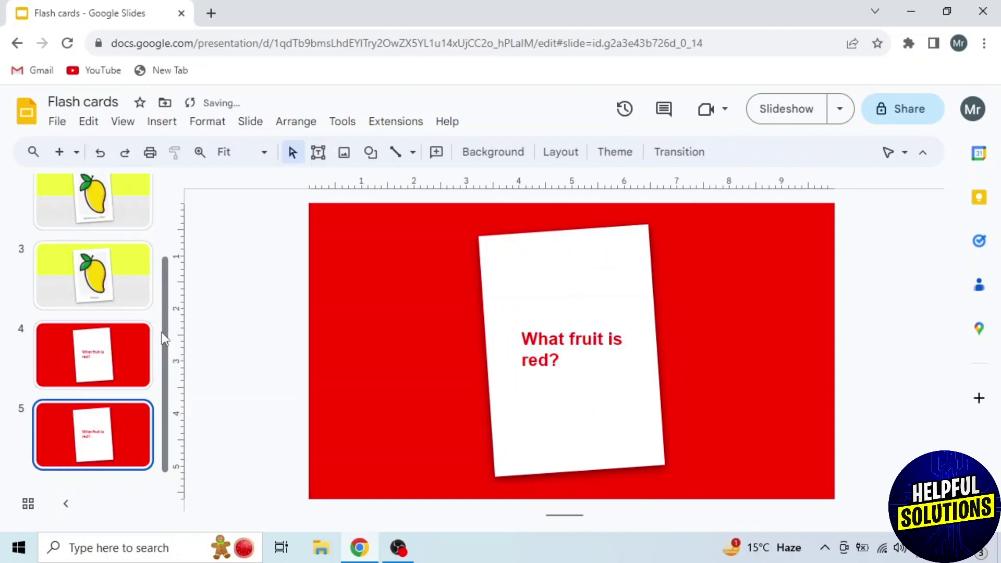
triple_click(572, 348)
type("Apple")
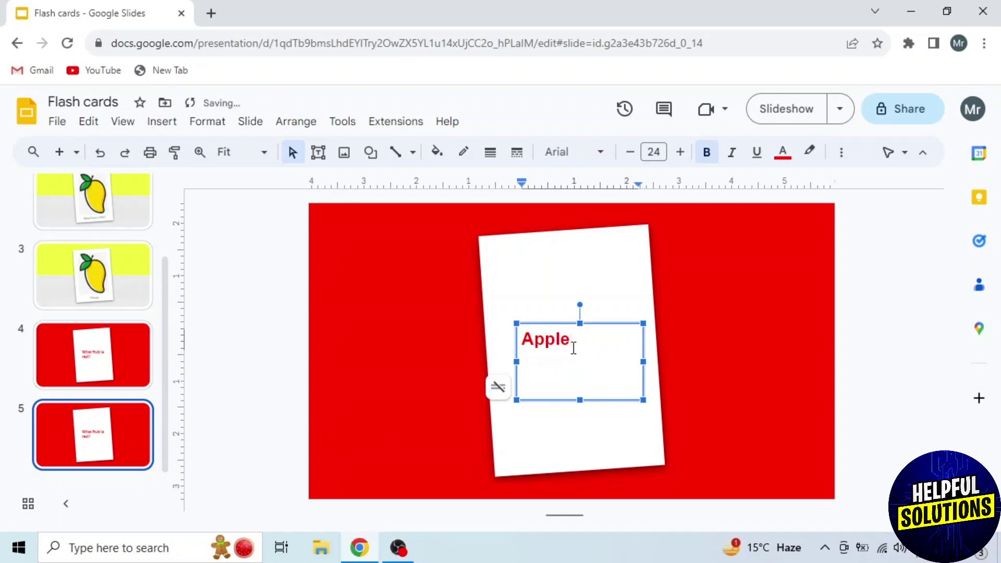
key("Return")
type("Watermelon")
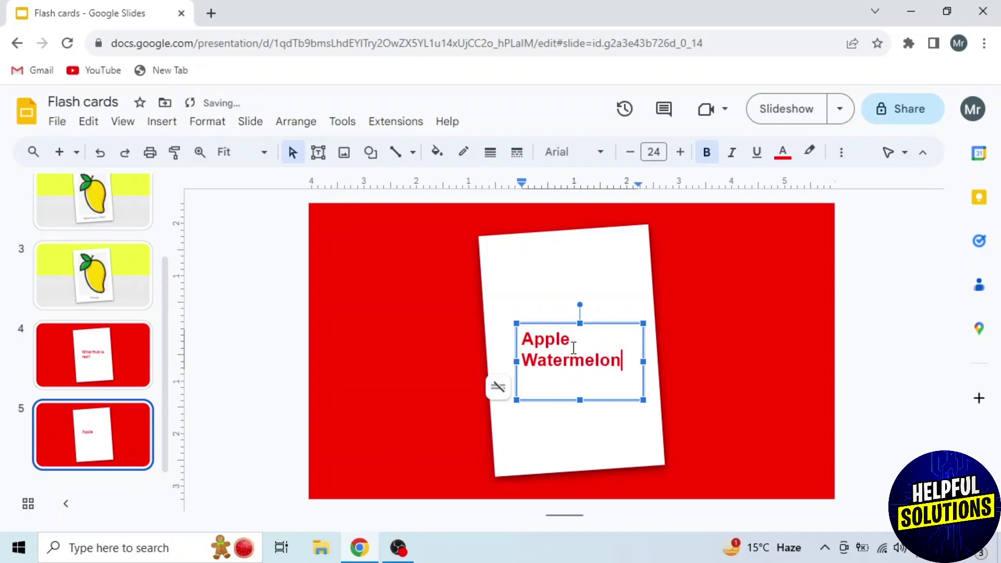
left_click(258, 365)
scroll(121, 391, "up", 3)
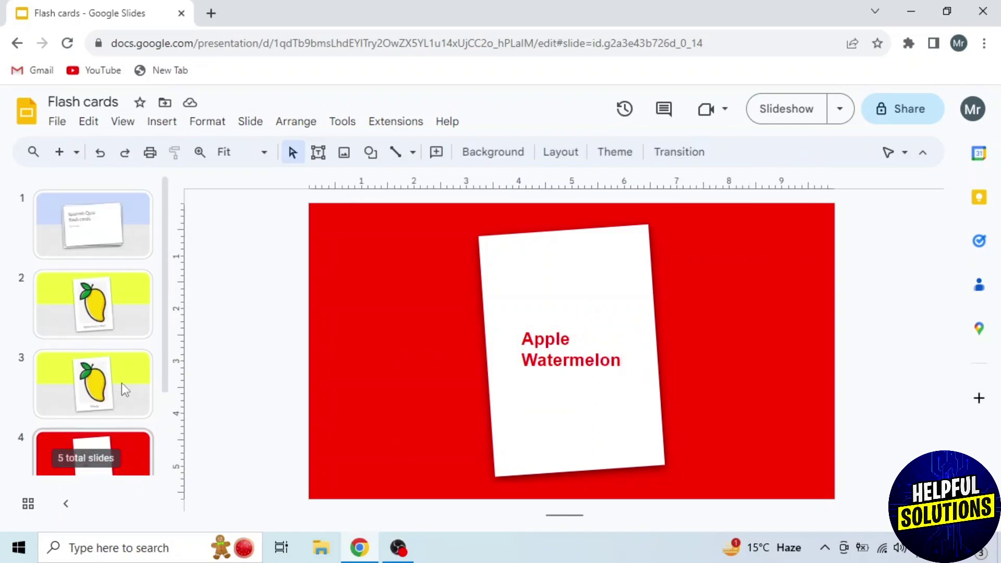
scroll(122, 383, "down", 3)
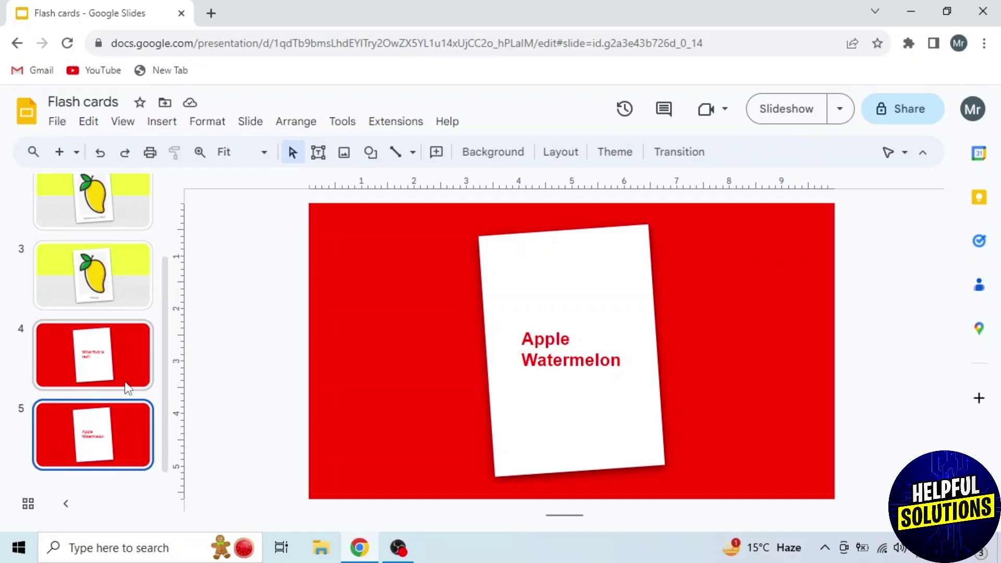